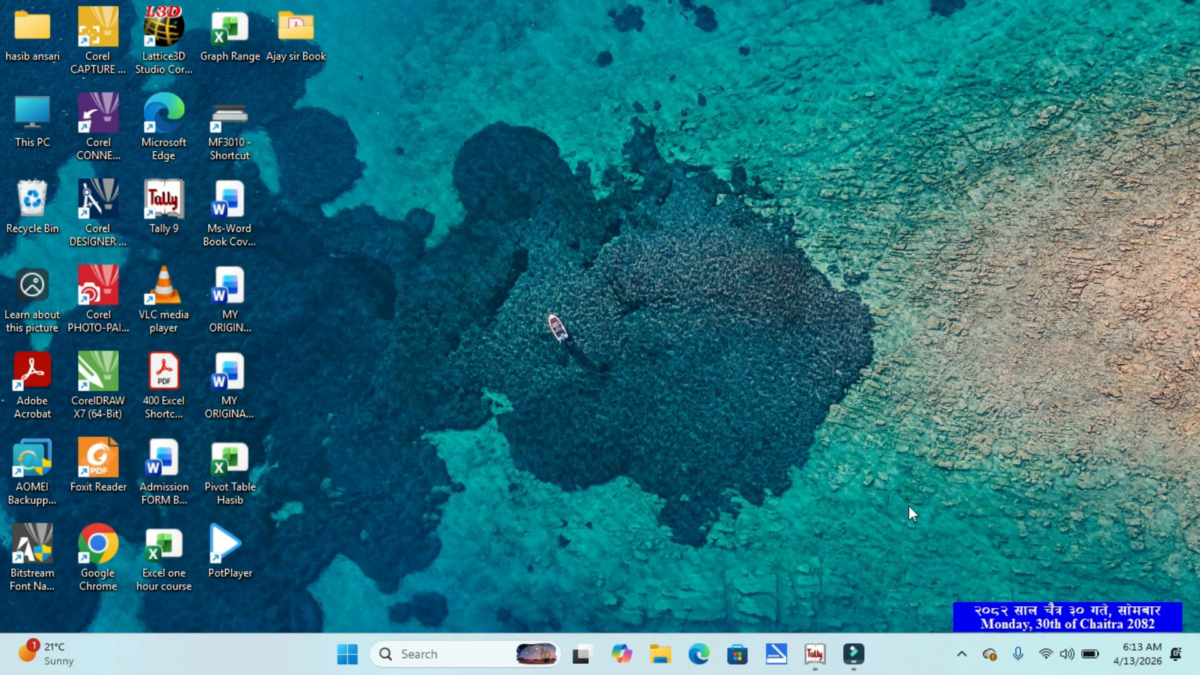
- Switch to Tally 9 and accept ABC Company's accounting features with multi-currency allowed
click(815, 653)
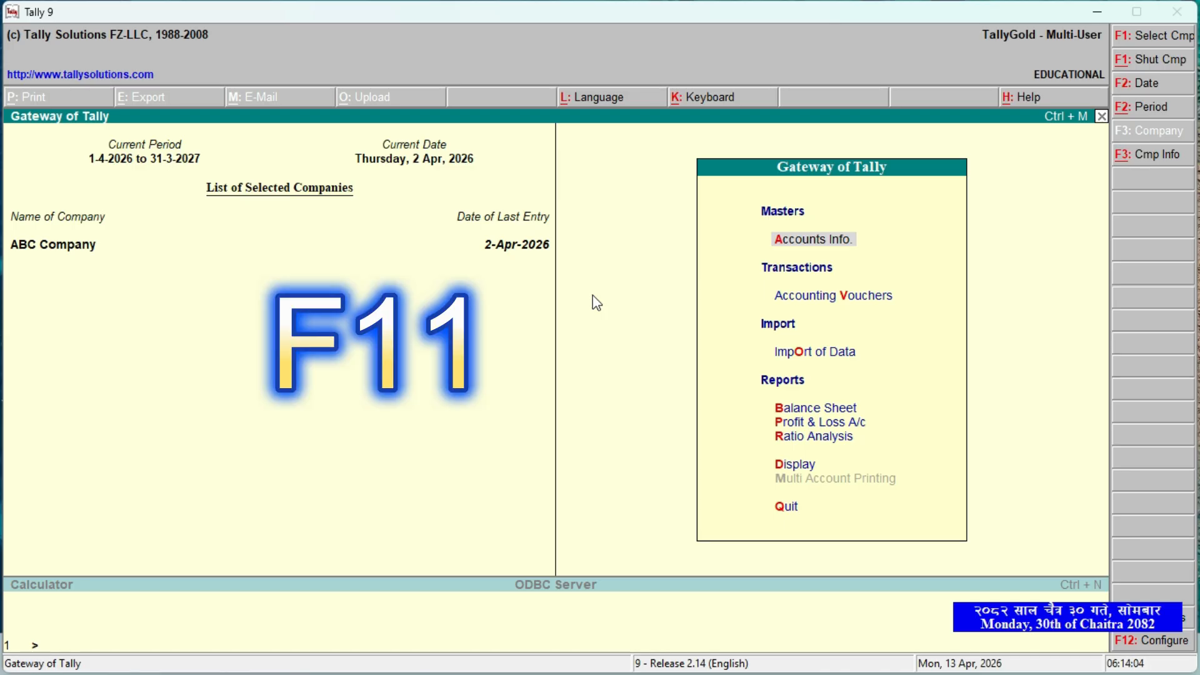
key(F11)
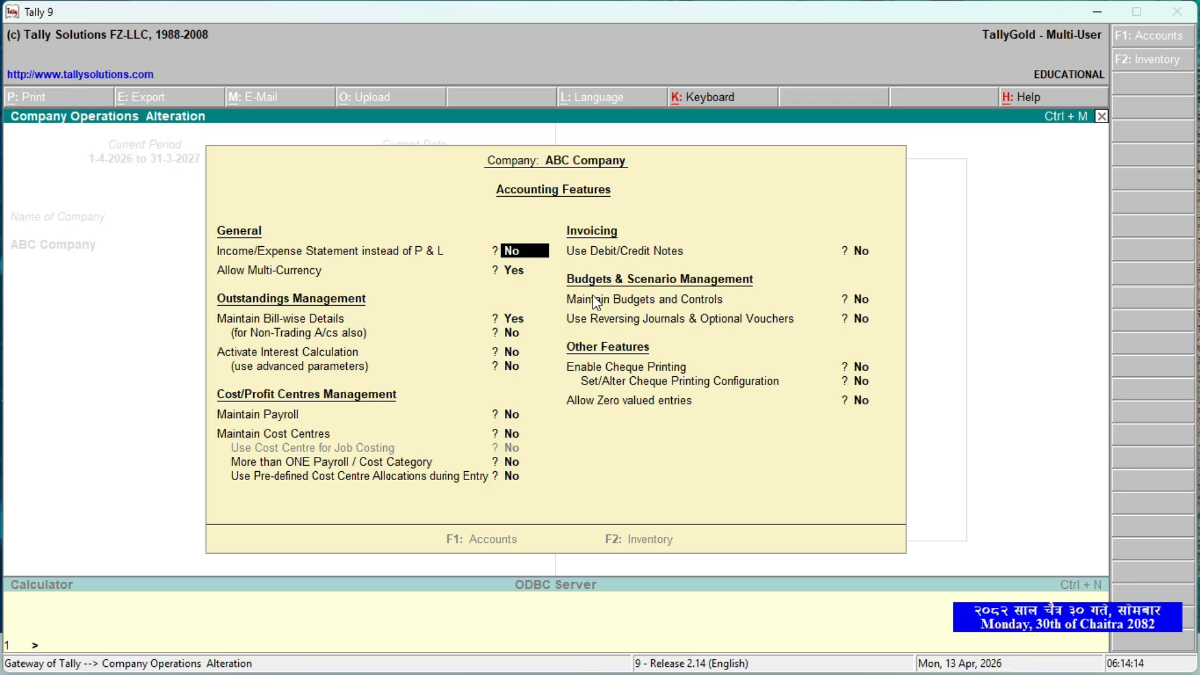
key(Return)
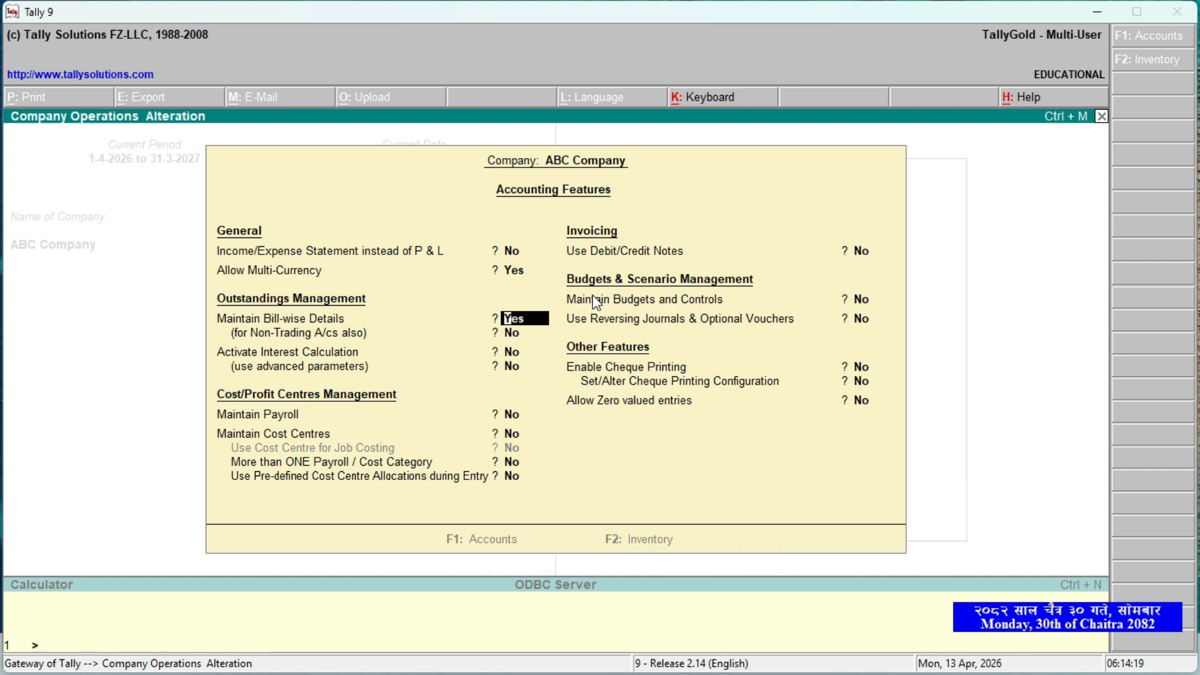
key(ctrl+a)
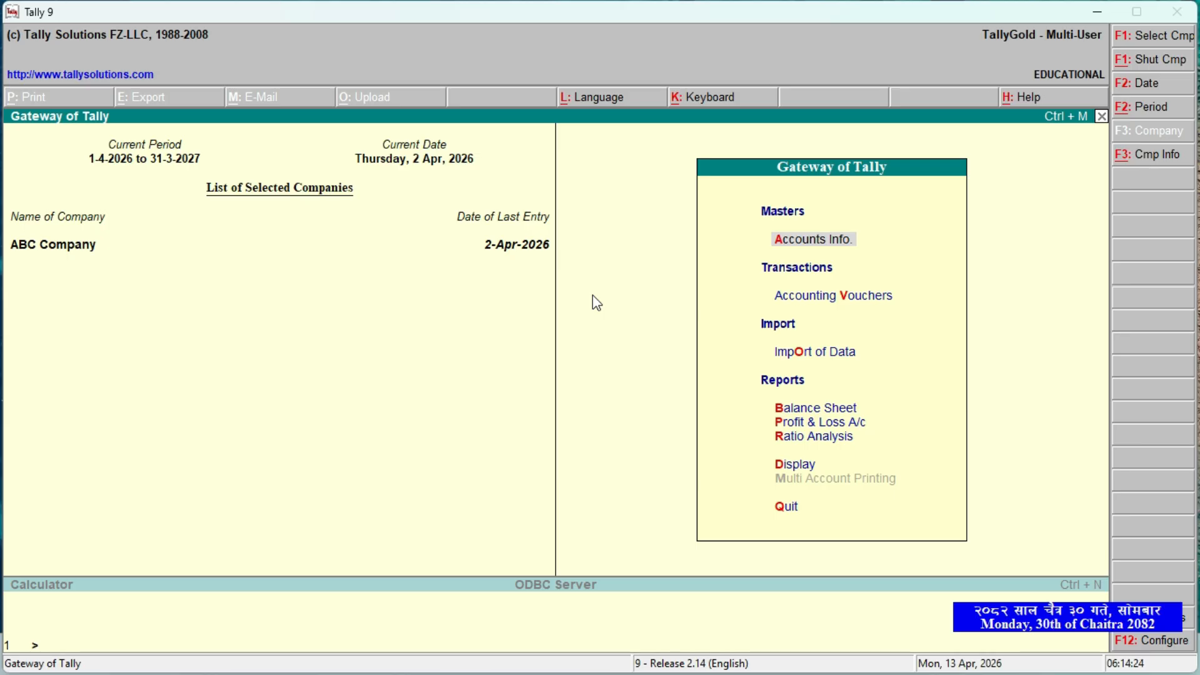
- Open the creation form for a new currency in the accounts masters
key(Return)
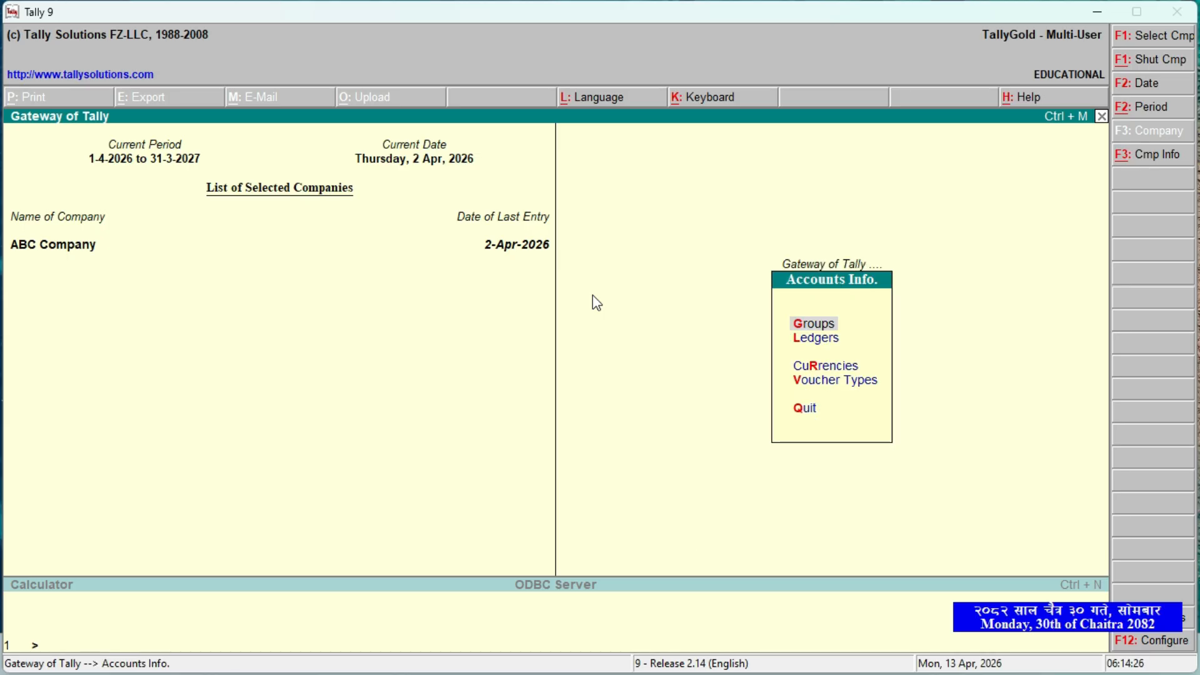
key(Down)
key(Down)
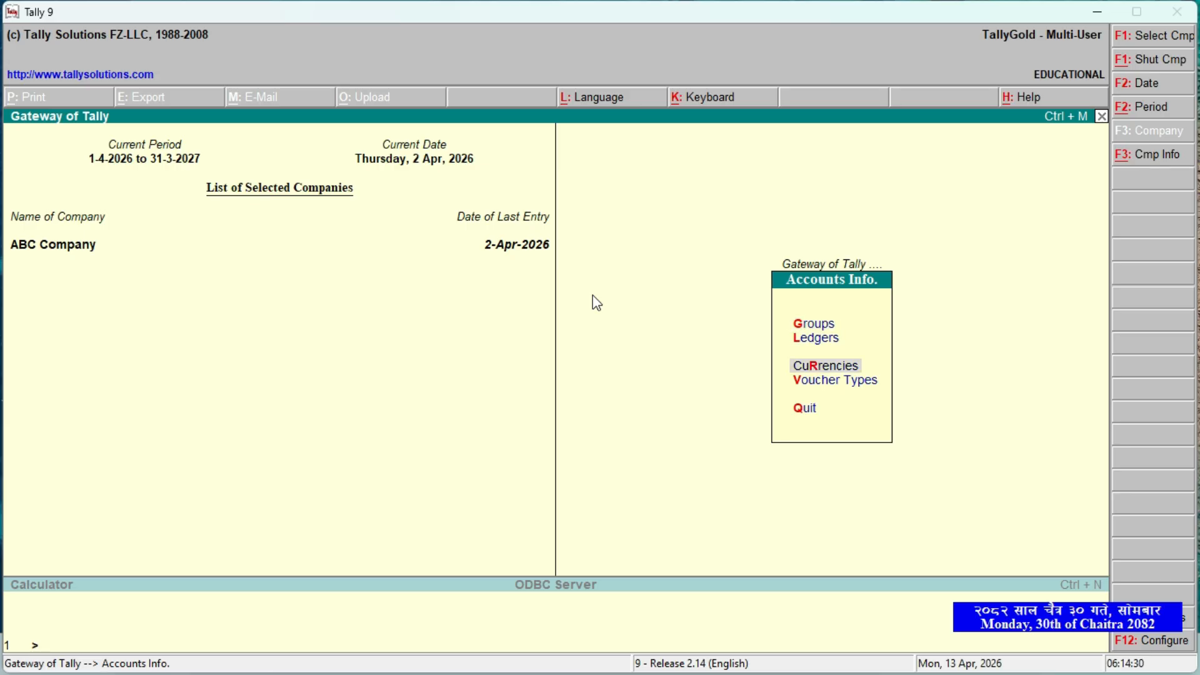
key(Return)
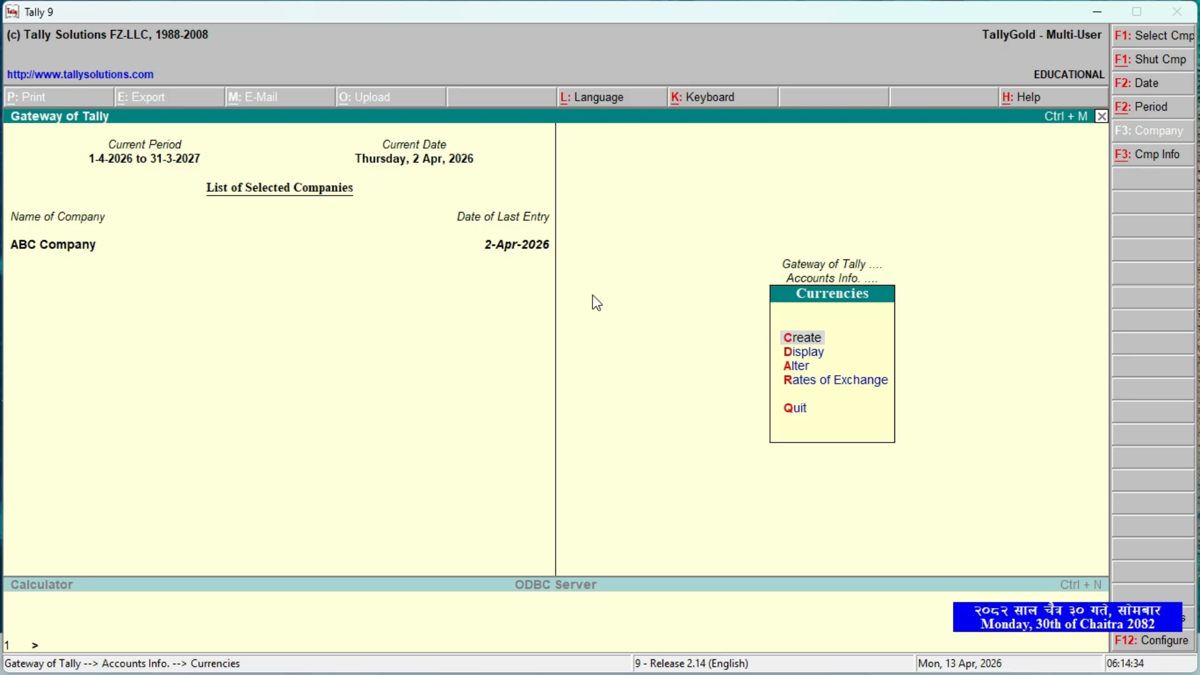
key(Return)
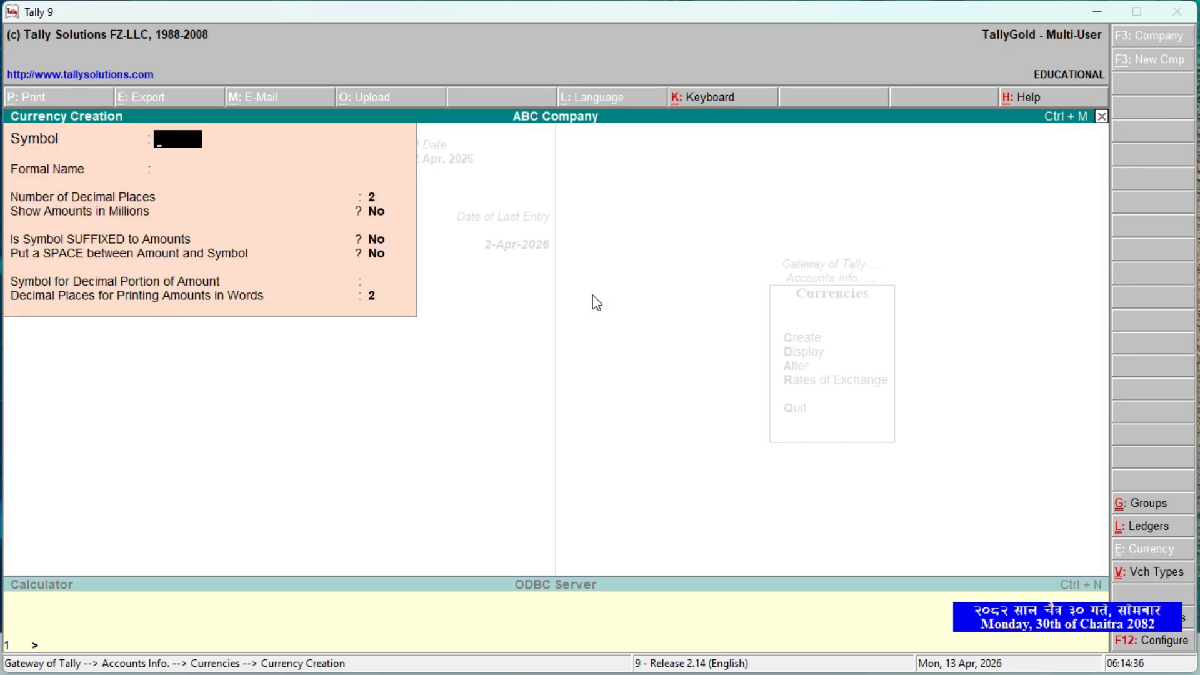
text(lc)
key(Return)
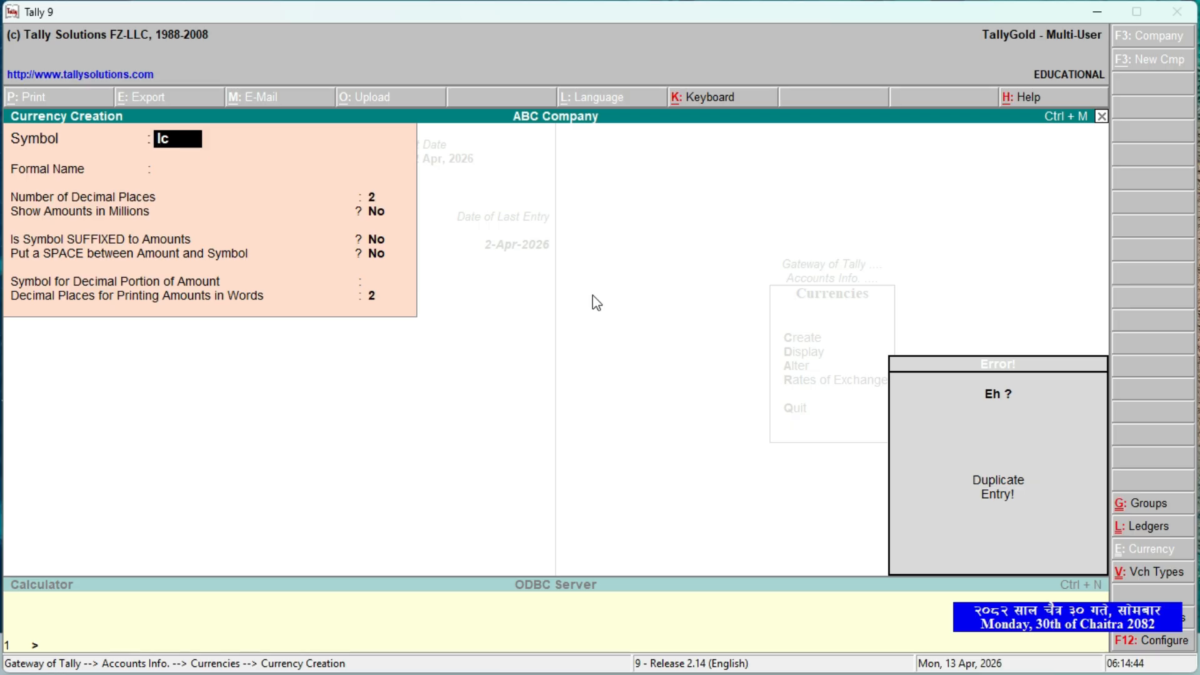
key(BackSpace)
key(BackSpace)
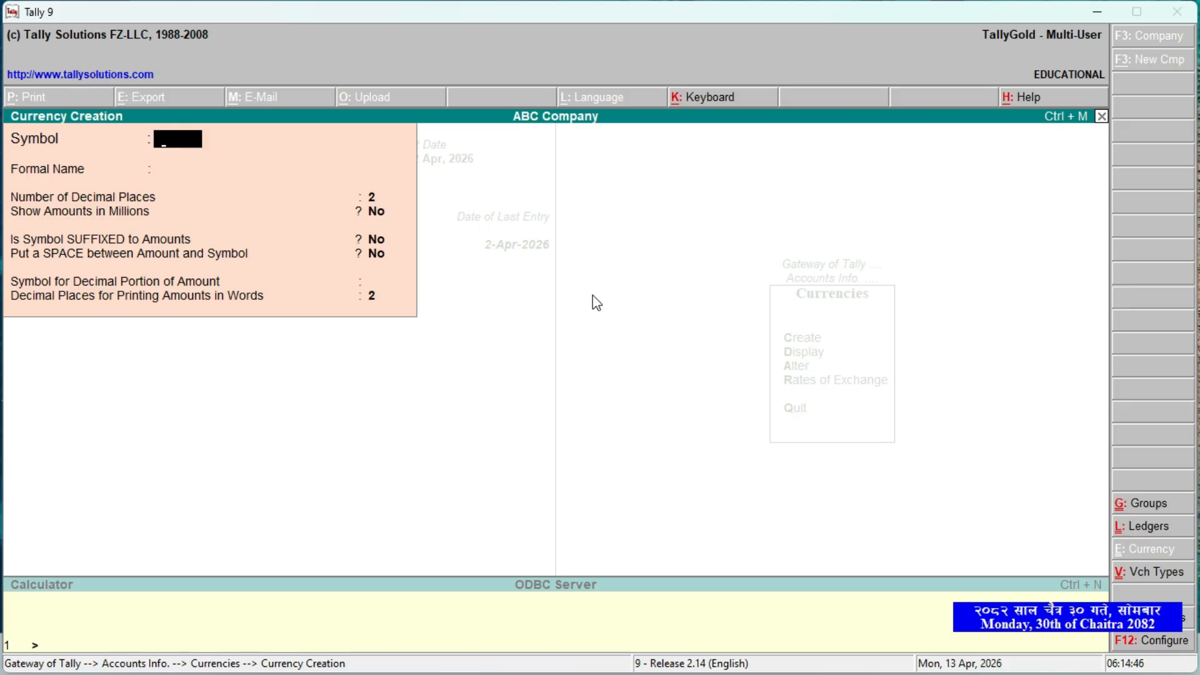
- Create a currency with symbol $ and formal name Dollar, accept the default settings and leave the creation form
text($)
key(Return)
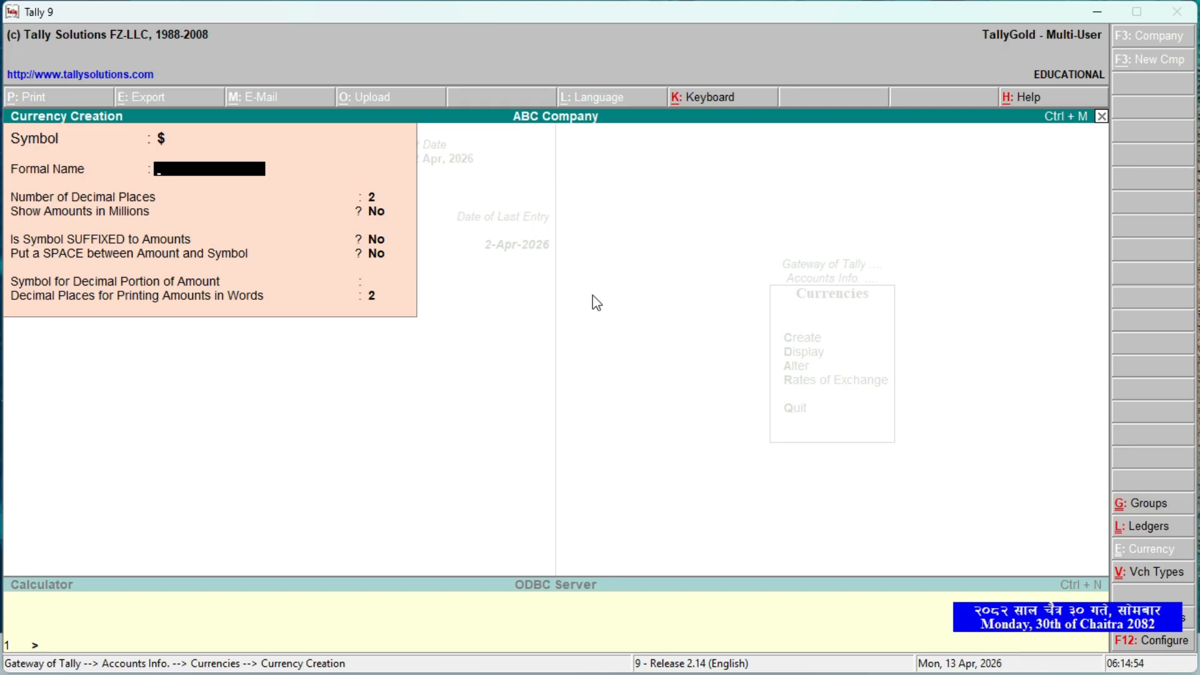
text(Dollar)
key(Return)
key(Return)
key(Return)
key(Return)
key(Return)
key(Return)
key(Return)
key(Return)
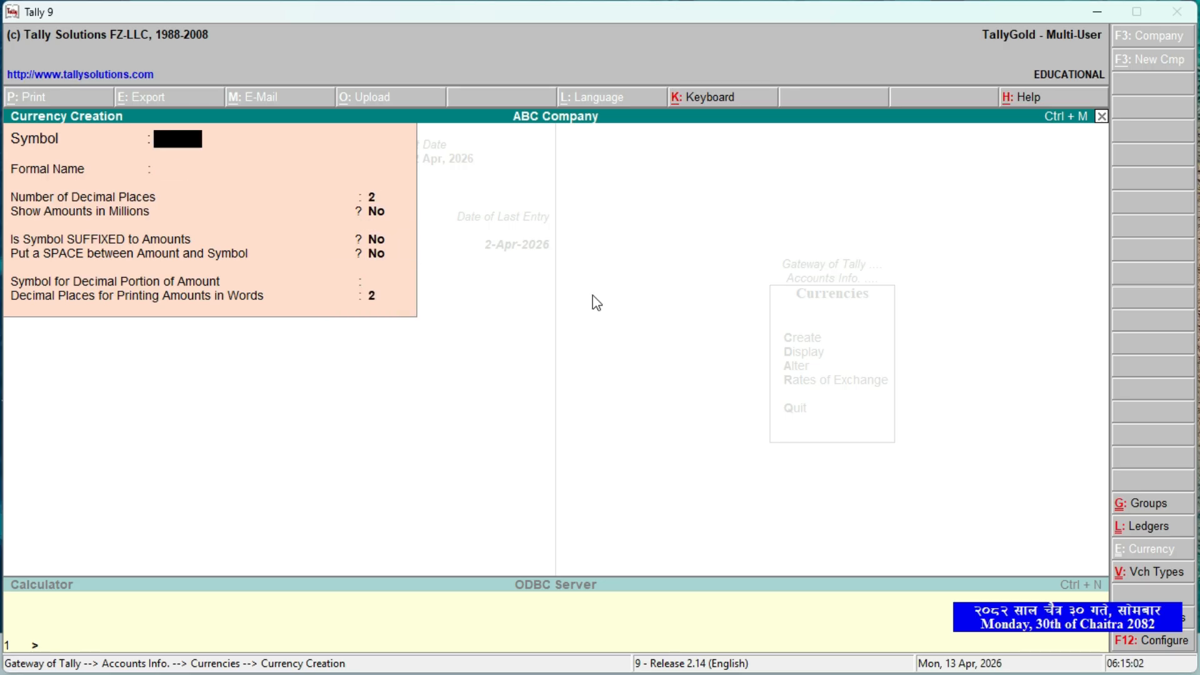
key(Escape)
key(Return)
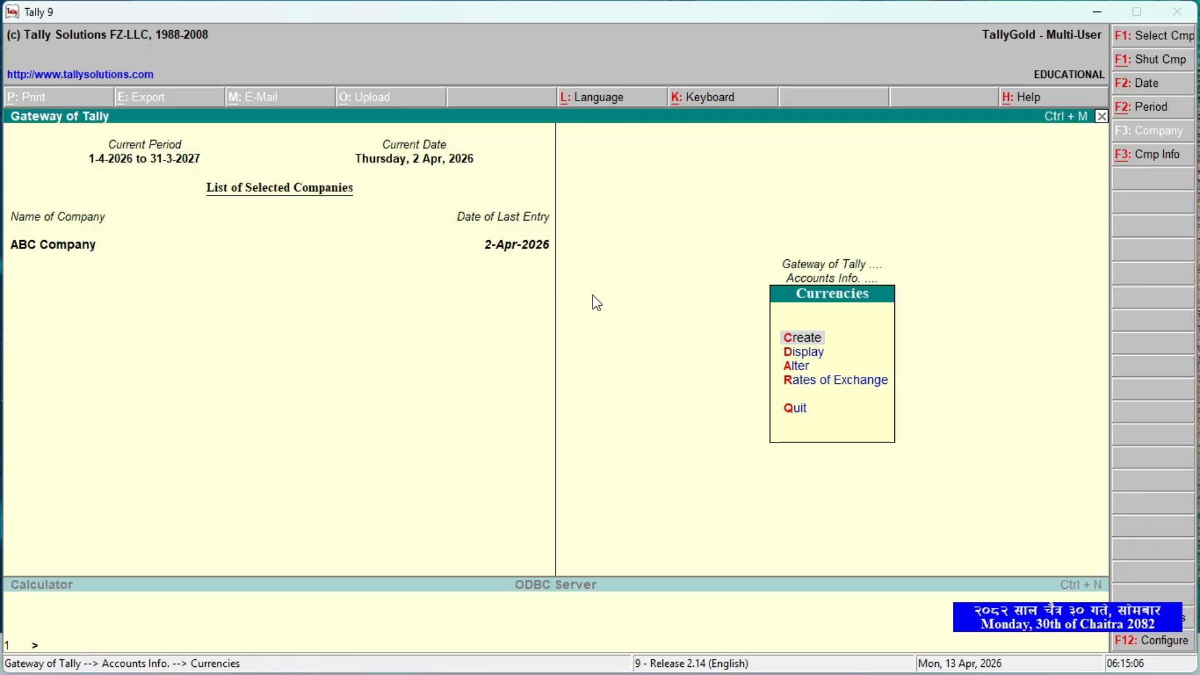
- Open the rates of exchange for 2-Apr-2026 and set the dollar's specified selling rate to 149
key(Down)
key(Down)
key(Down)
key(Return)
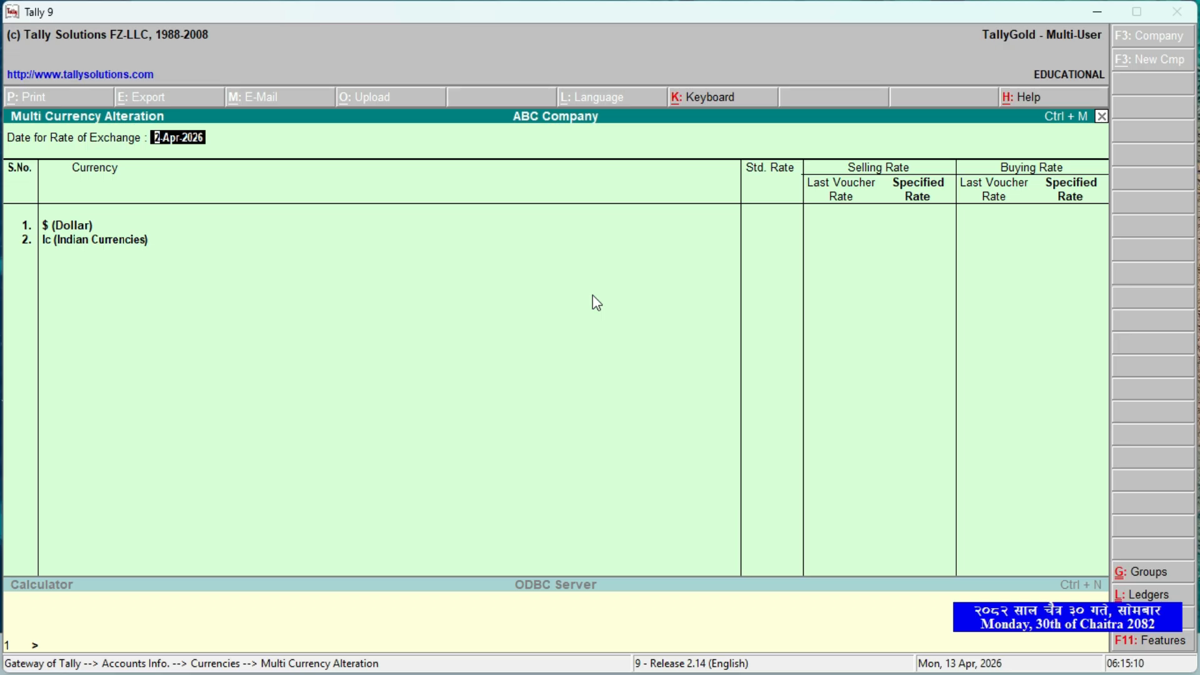
key(Return)
text(1)
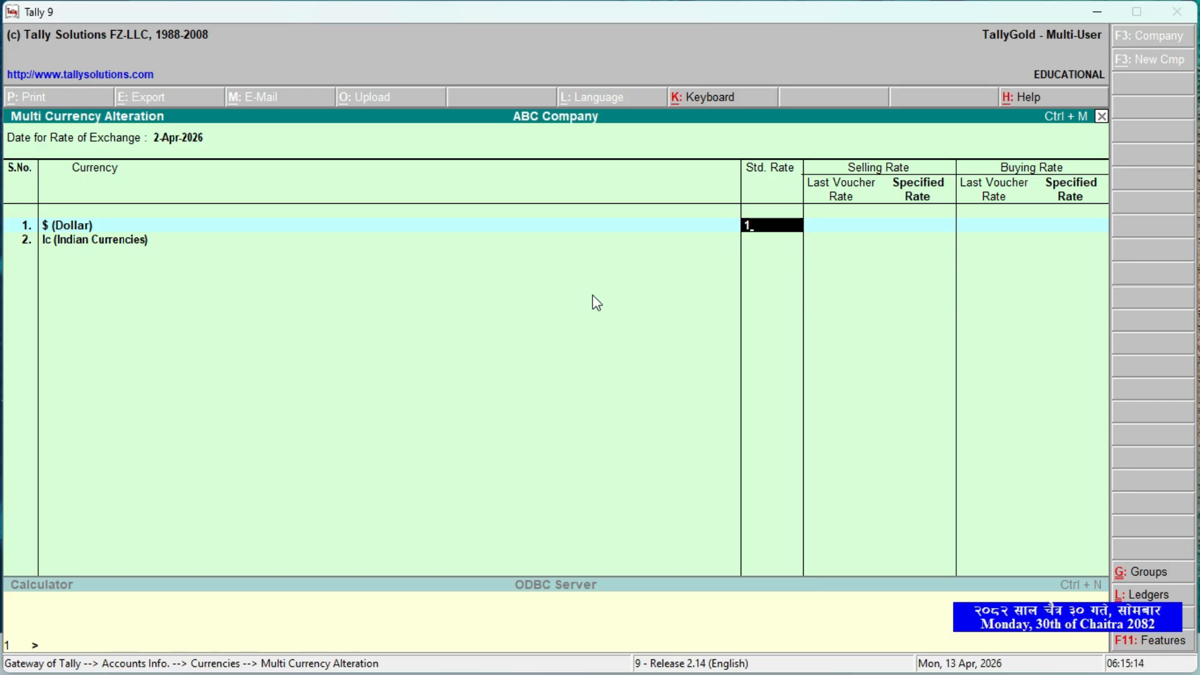
key(Return)
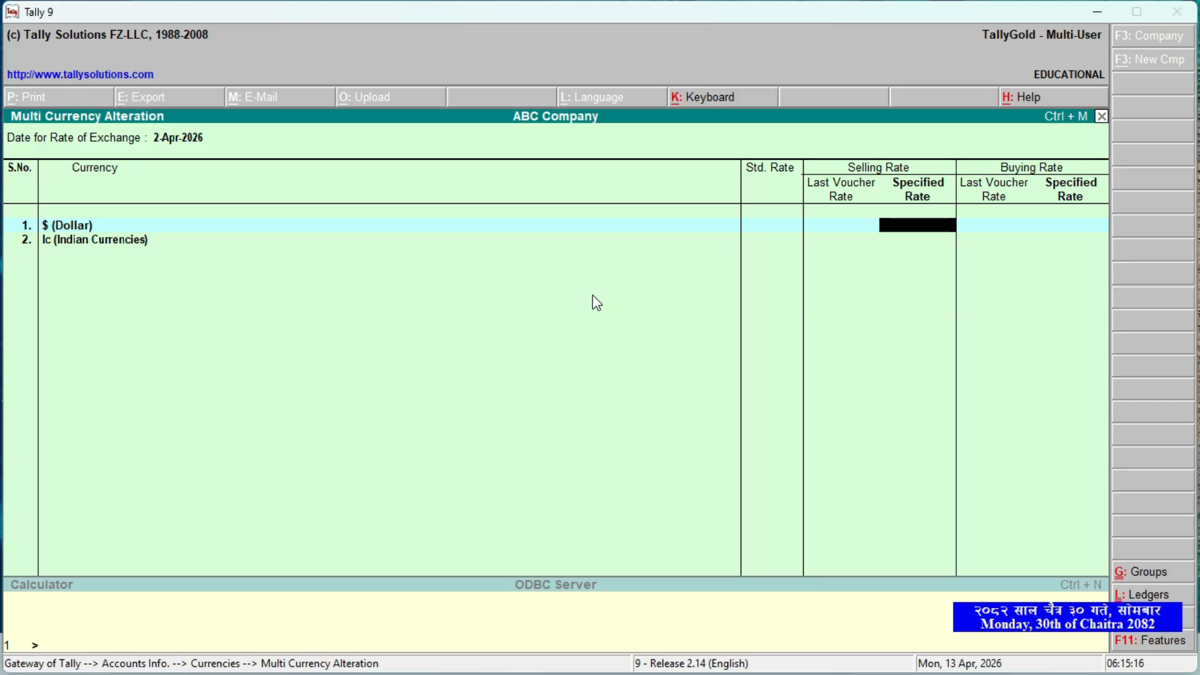
text(149)
key(Return)
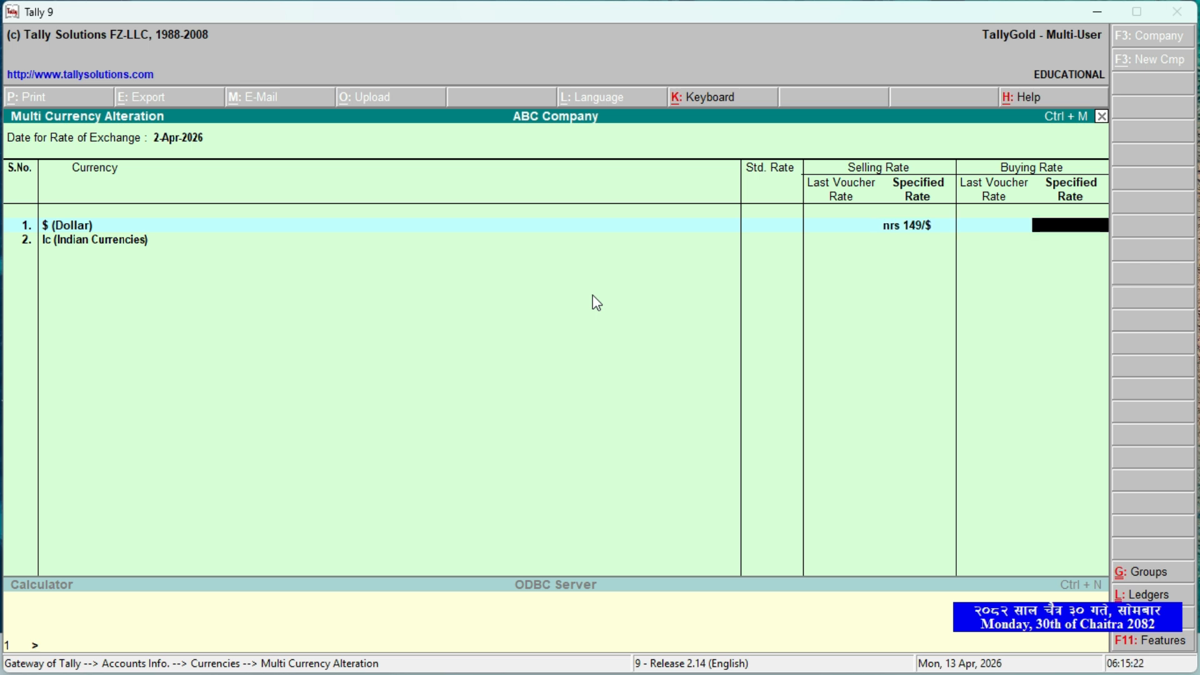
- Set the dollar's specified buying rate to 148, save the exchange rates and return to the Gateway of Tally
text(148)
key(Return)
key(Return)
key(Return)
key(Return)
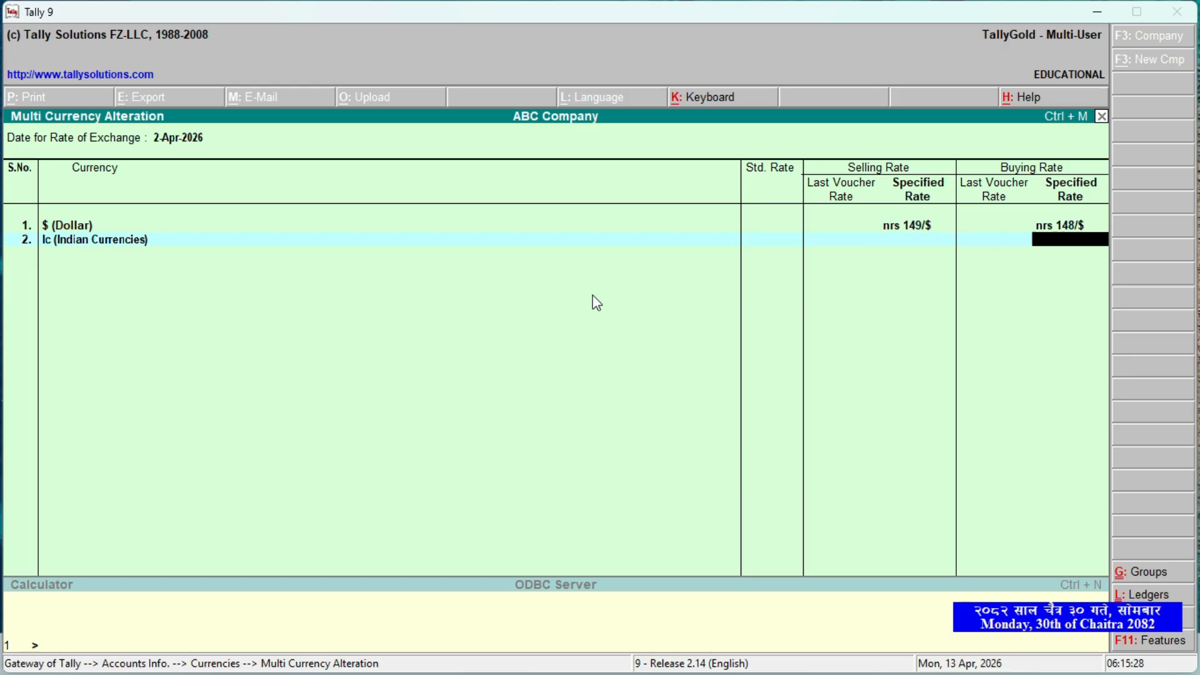
key(y)
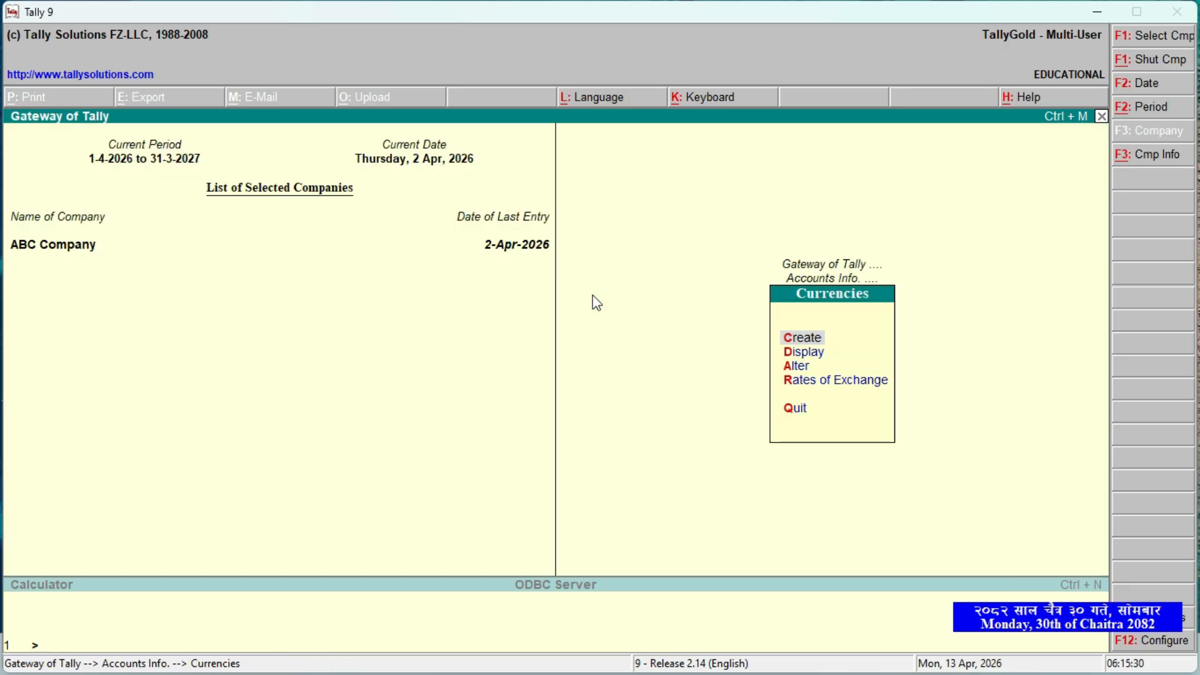
key(Escape)
key(Escape)
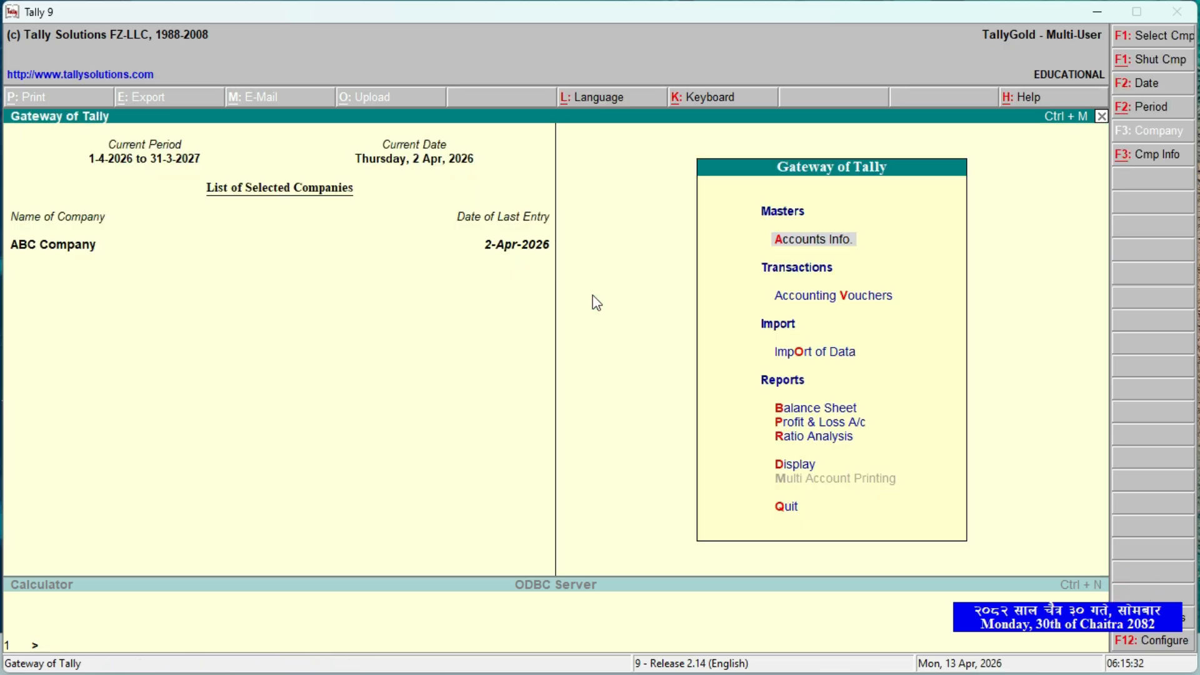
- Start a sales voucher in voucher mode with reference 525
key(v)
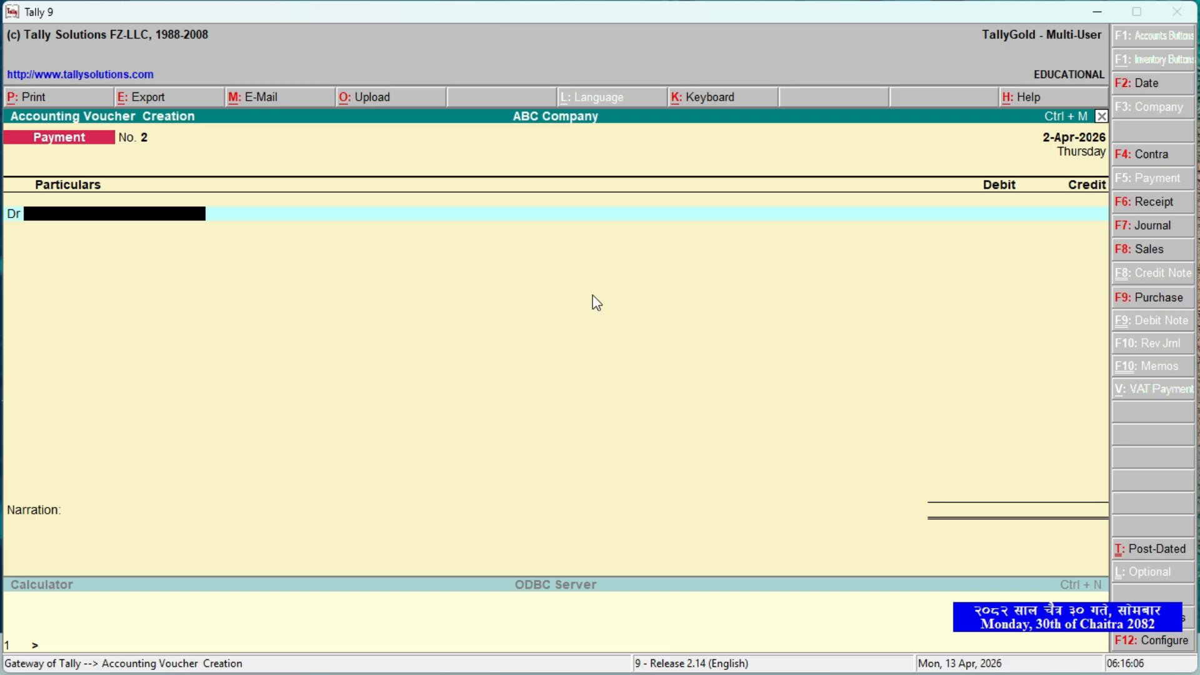
key(F8)
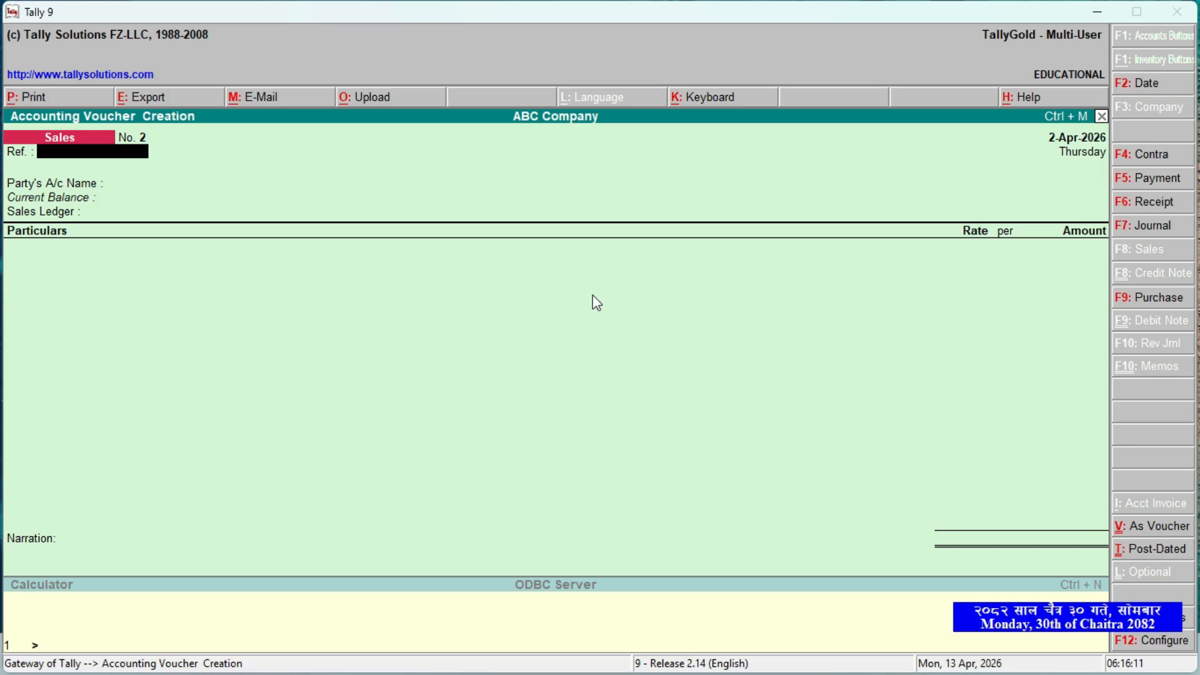
key(ctrl+v)
text(525)
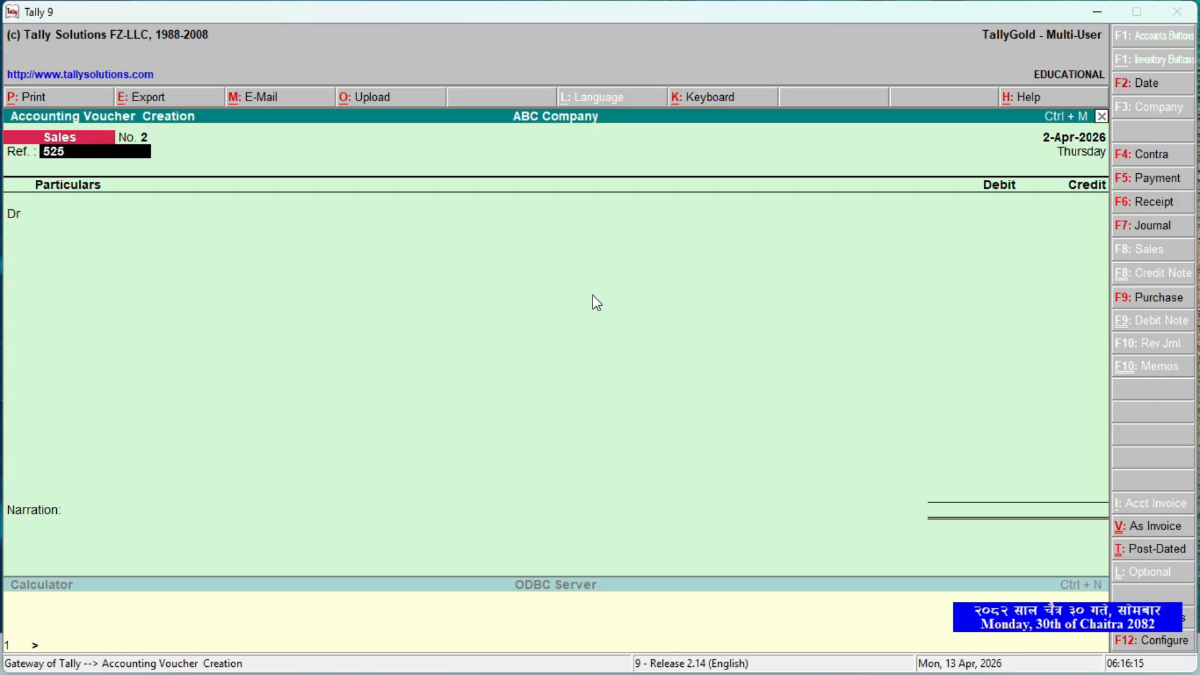
key(Return)
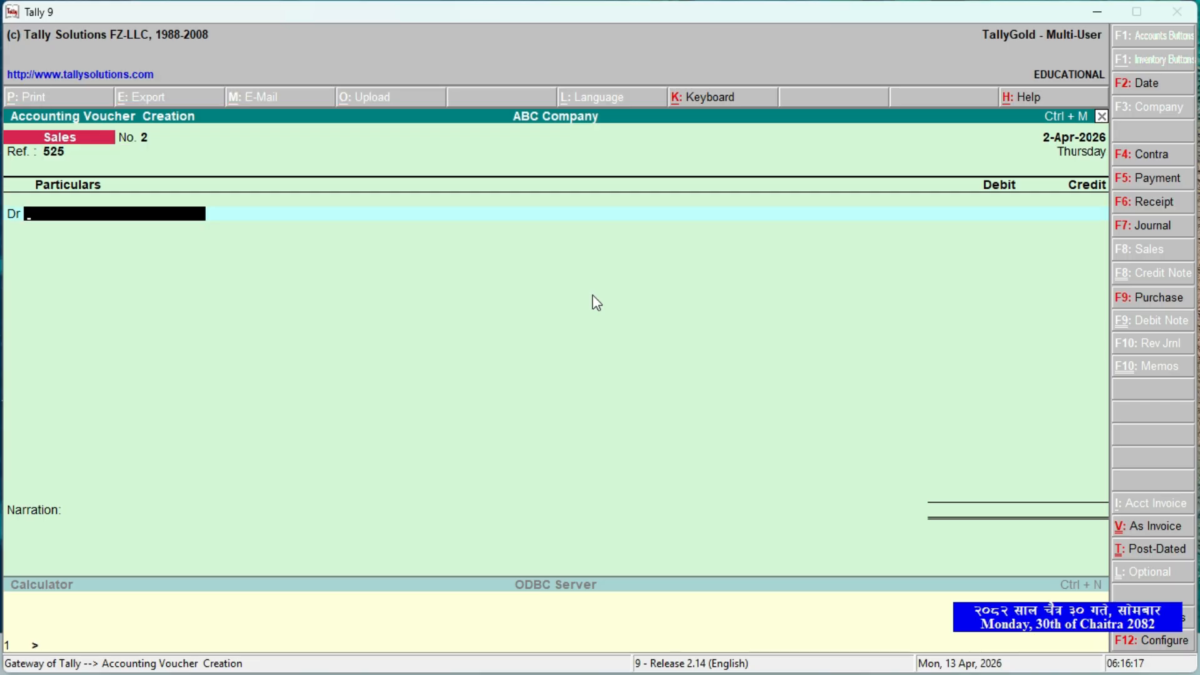
- Start a new ledger from the voucher's debit line and name it American Food Pvt. Ltd., leaving the alias empty
key(alt+c)
text(A)
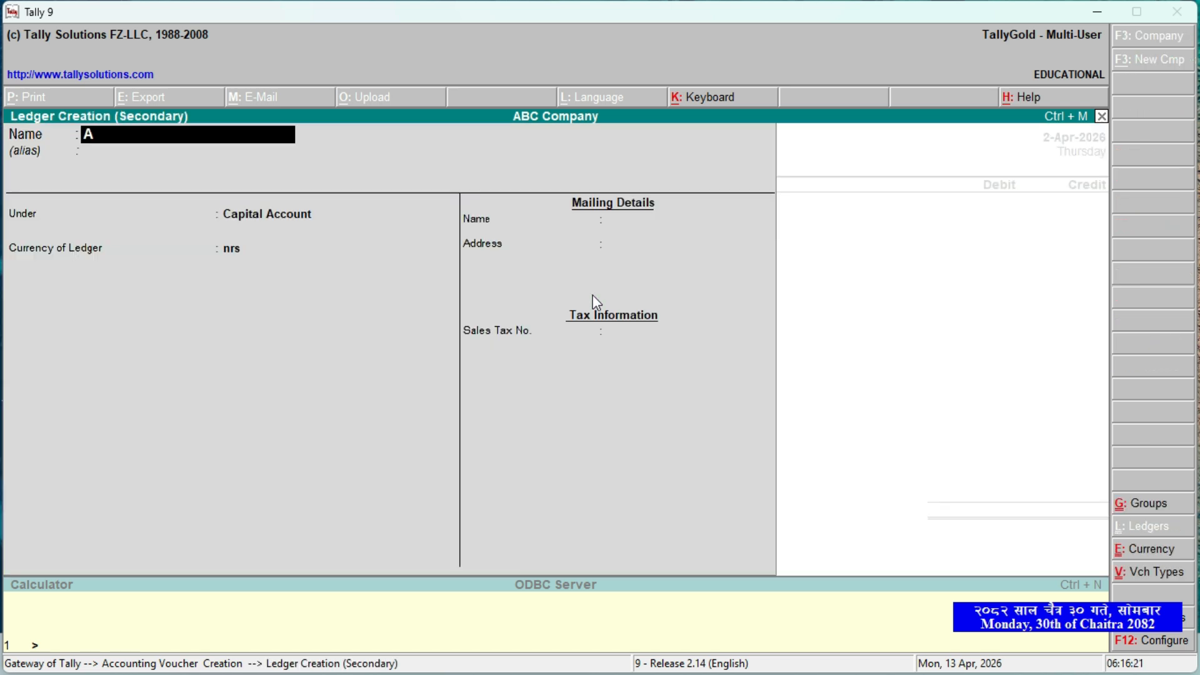
text(merican FOo)
key(BackSpace)
key(BackSpace)
text(ood)
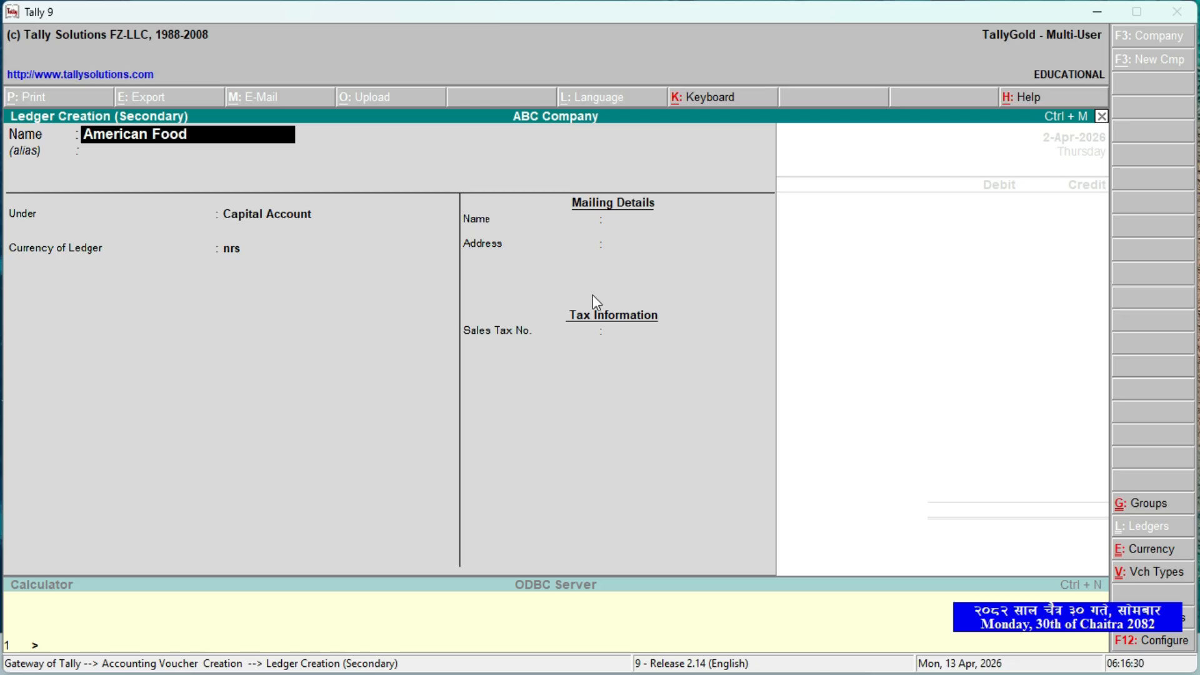
text( Pvt. Ltd.)
key(Return)
key(Return)
- Place the American Food Pvt. Ltd. ledger under Sundry Debtors and save it
text(F)
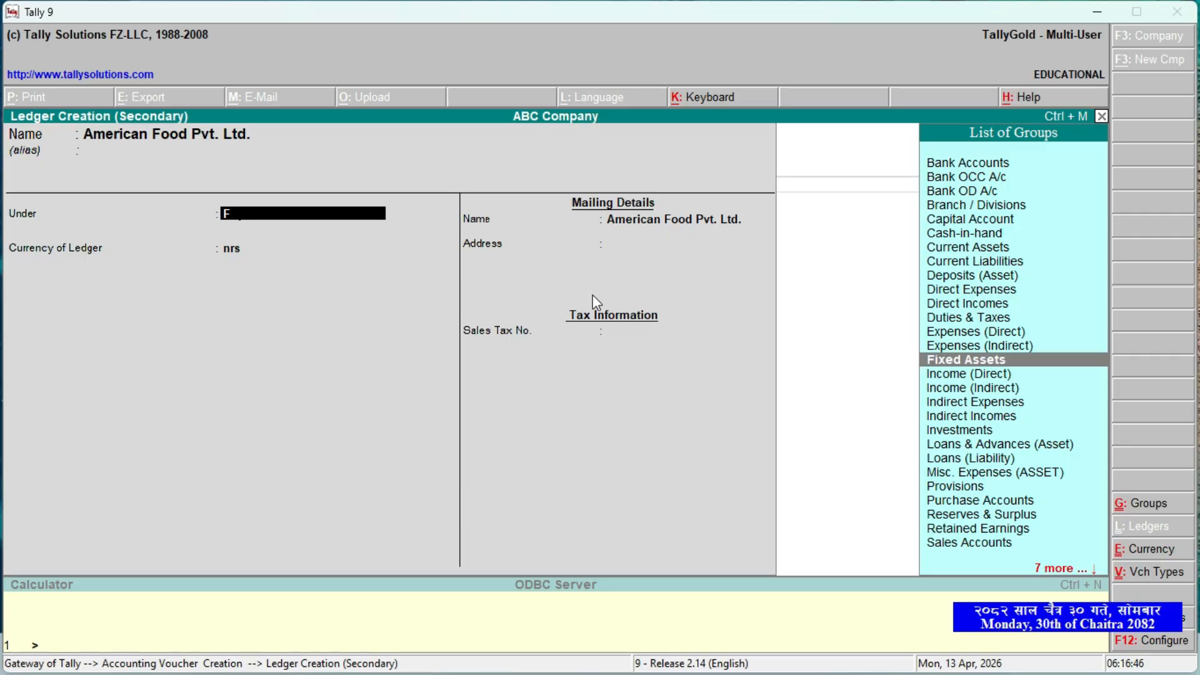
key(BackSpace)
text(Su)
key(Down)
key(Down)
key(Return)
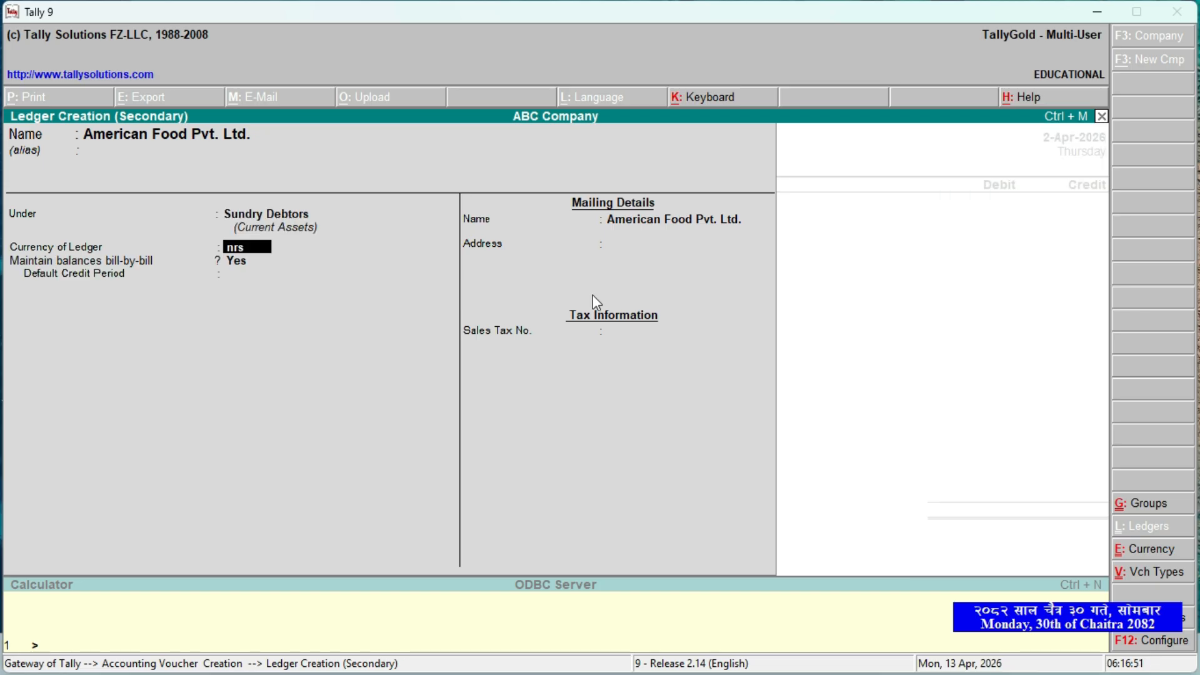
key(ctrl+a)
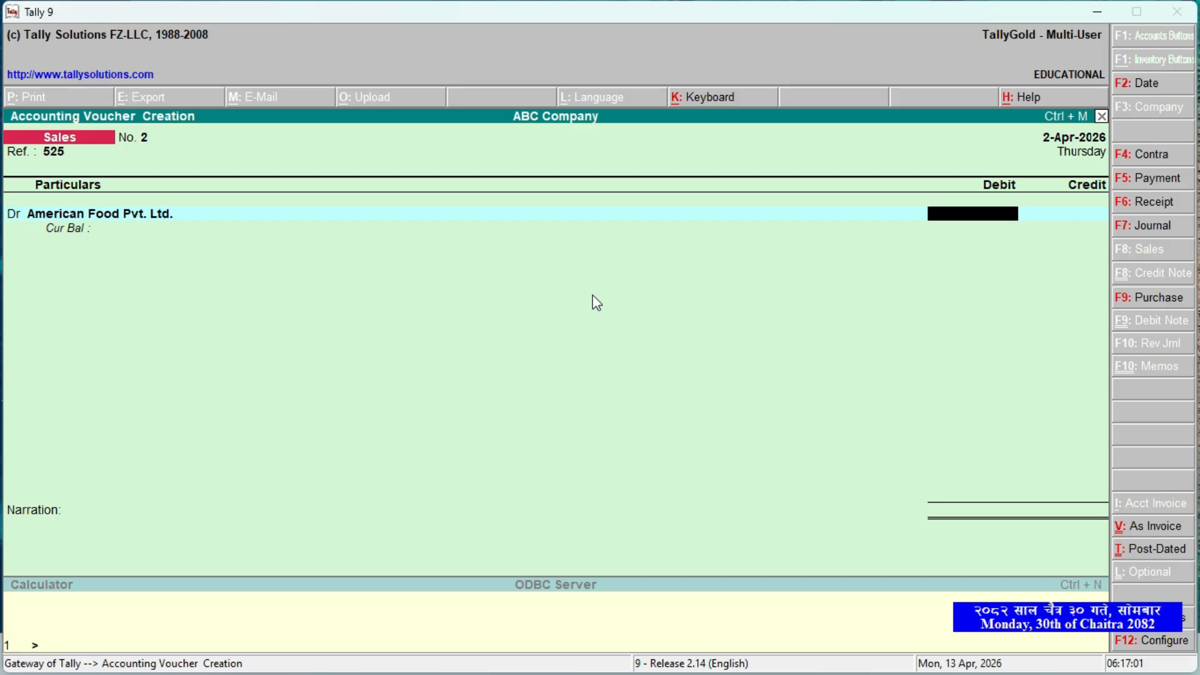
- Debit American Food Pvt. Ltd. with $954 and accept the exchange rate of nrs 149/$
text($954)
key(Return)
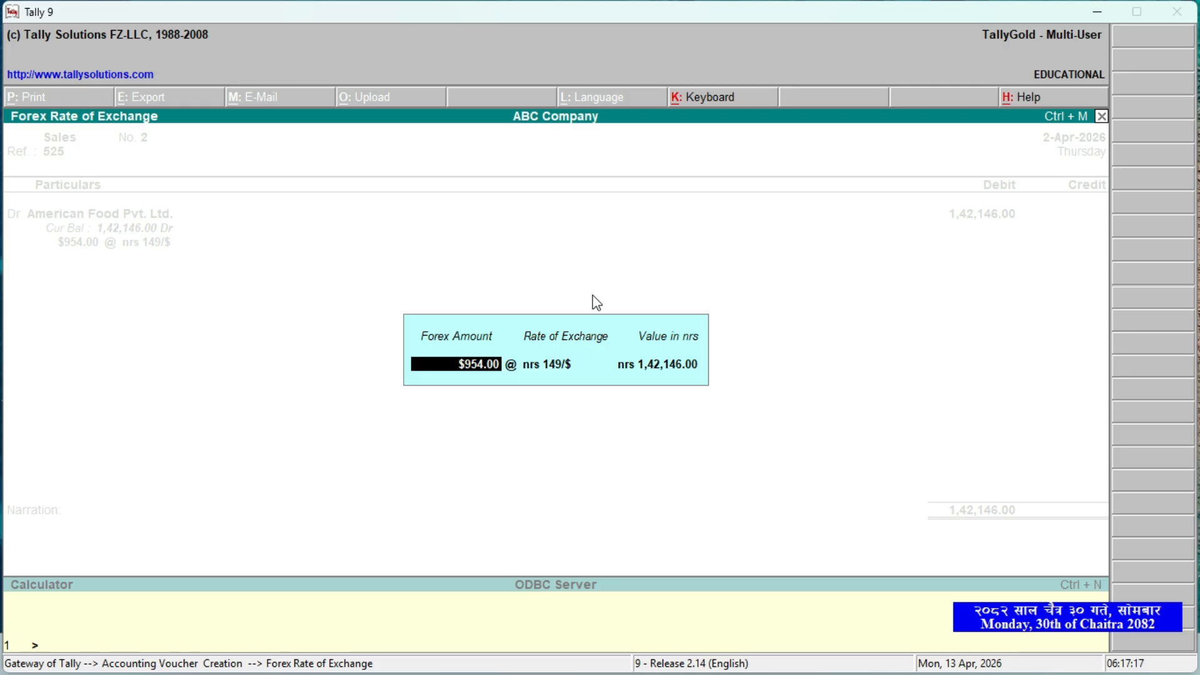
key(Return)
key(Return)
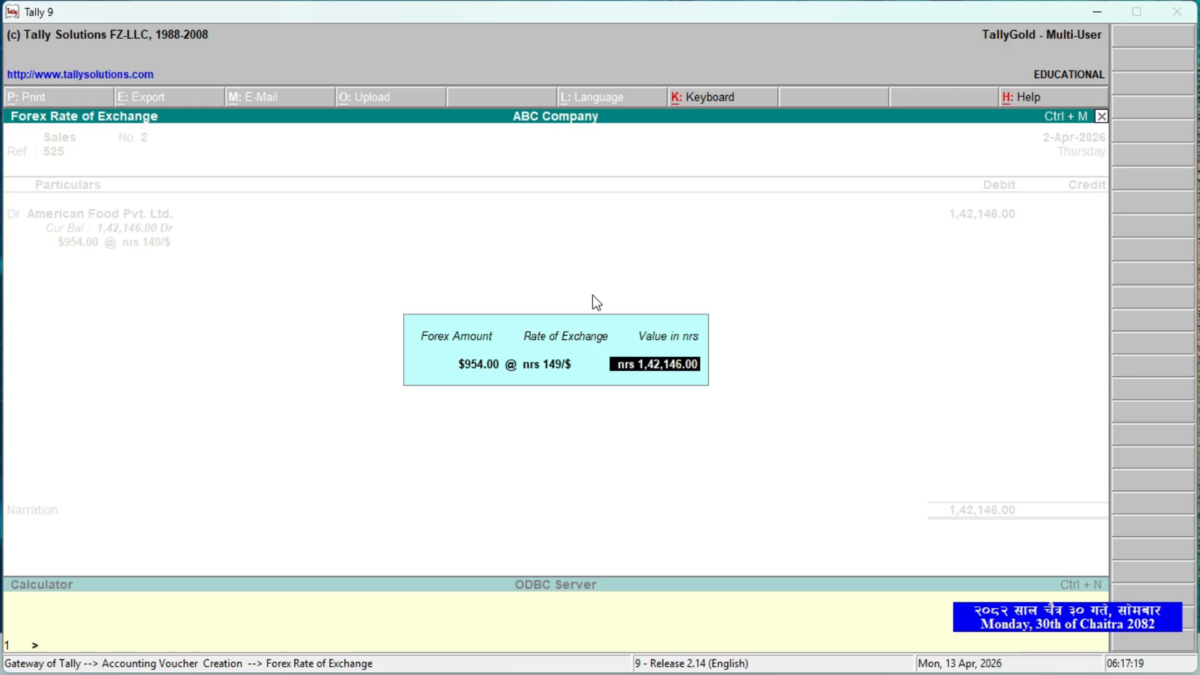
key(Return)
- Record the $954 debit in the bill-wise details as New Ref 2
key(Return)
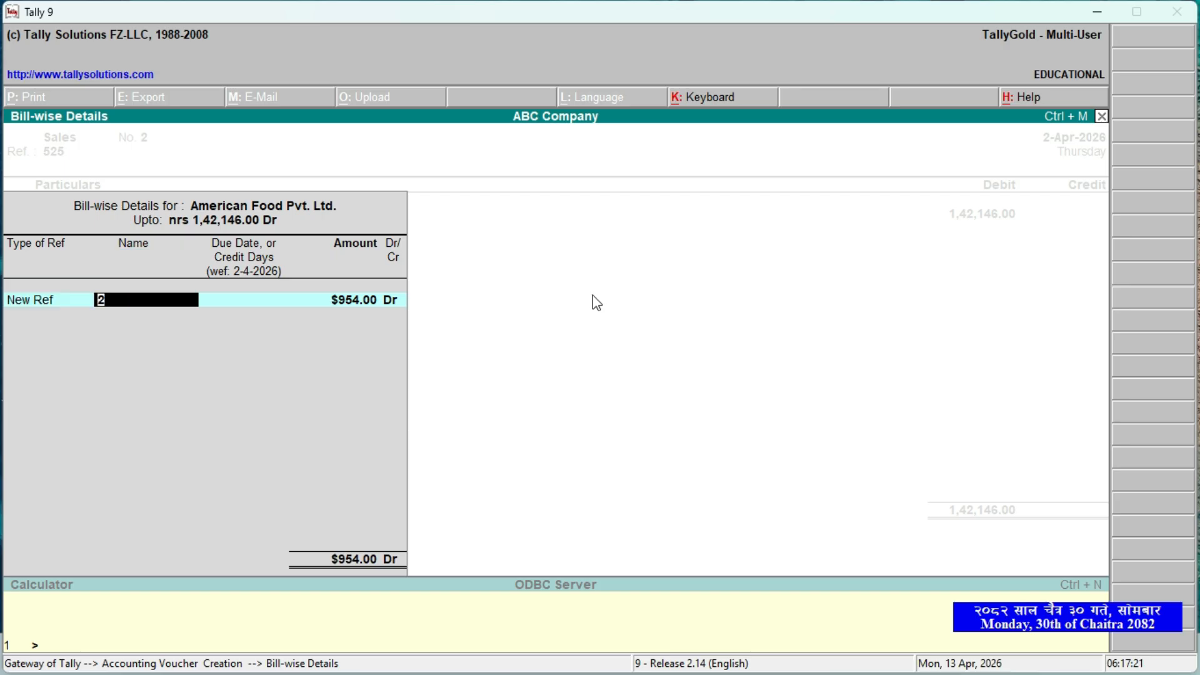
key(Return)
key(Return)
key(Return)
key(Return)
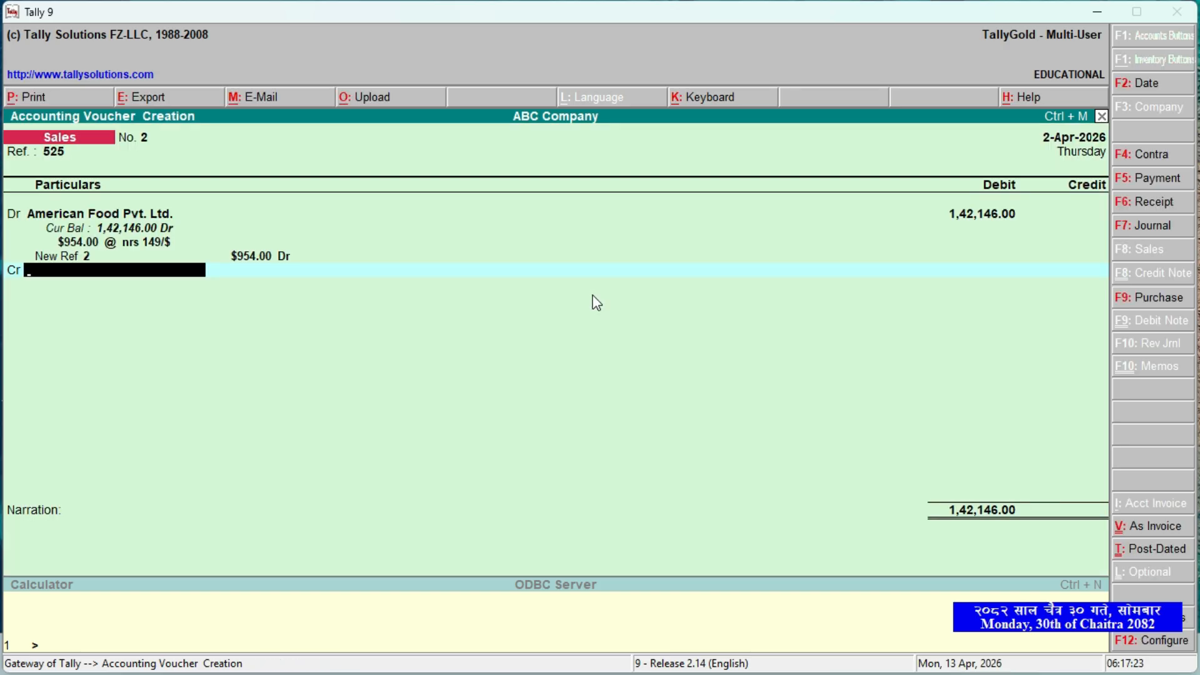
- Credit Sales A/c with the $954 sale, leave the narration empty, save the voucher and leave voucher entry
text(Sa)
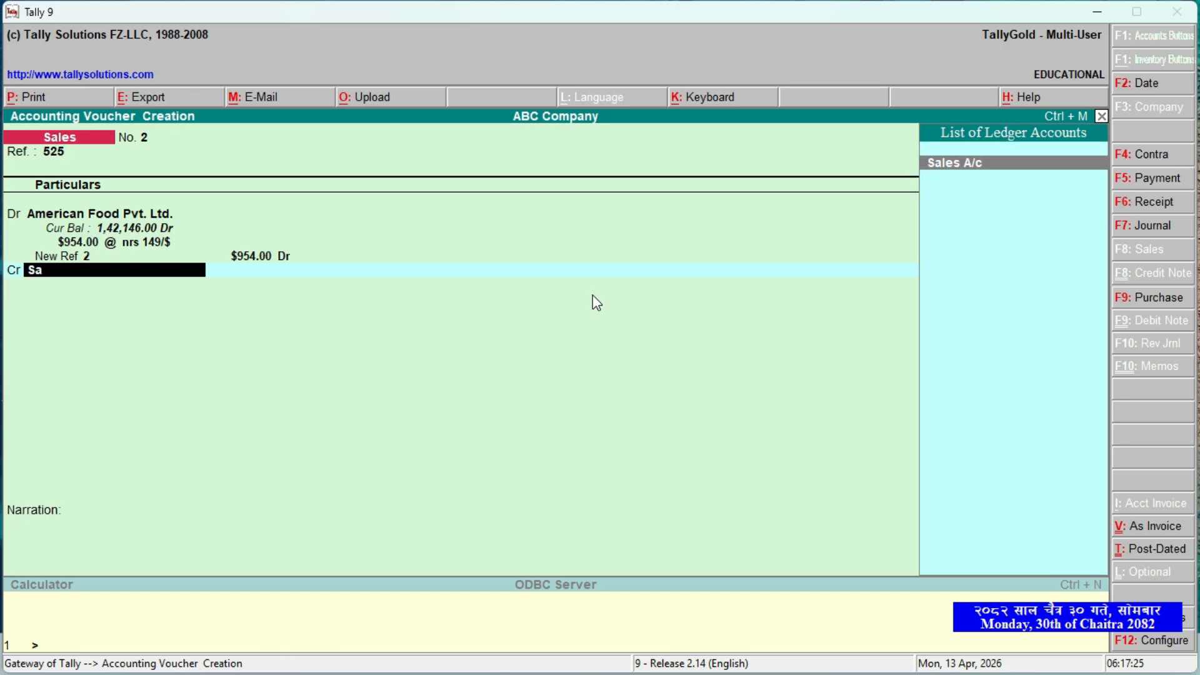
key(Return)
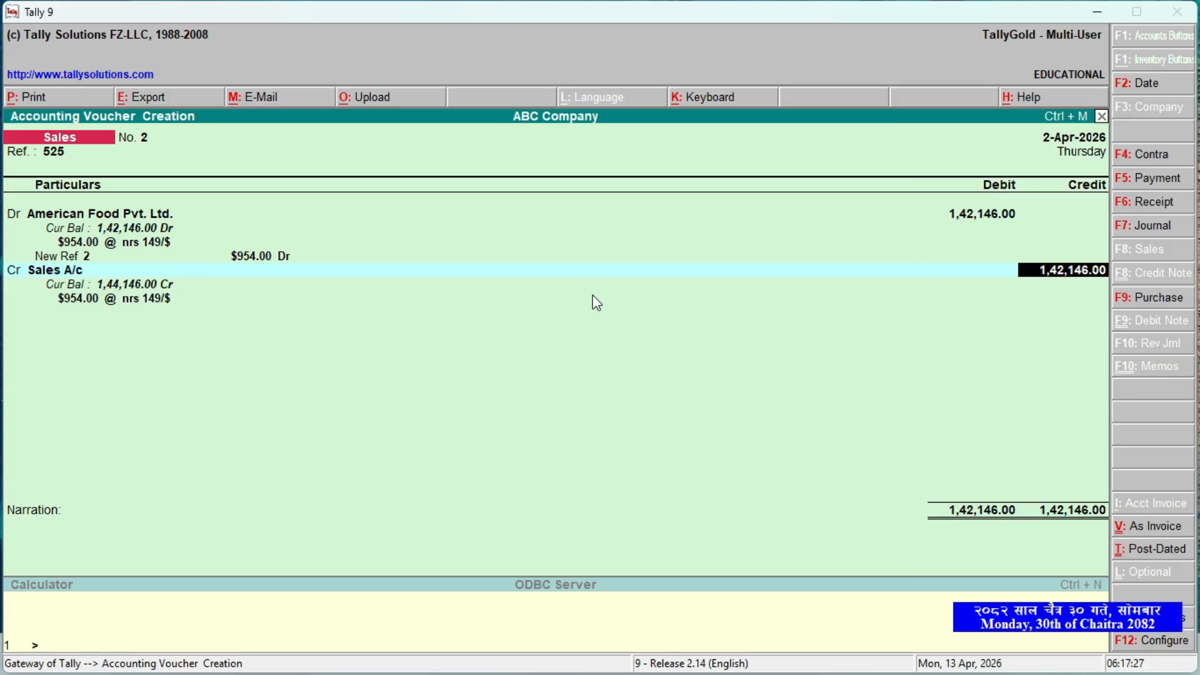
key(Return)
key(Return)
key(Return)
key(Return)
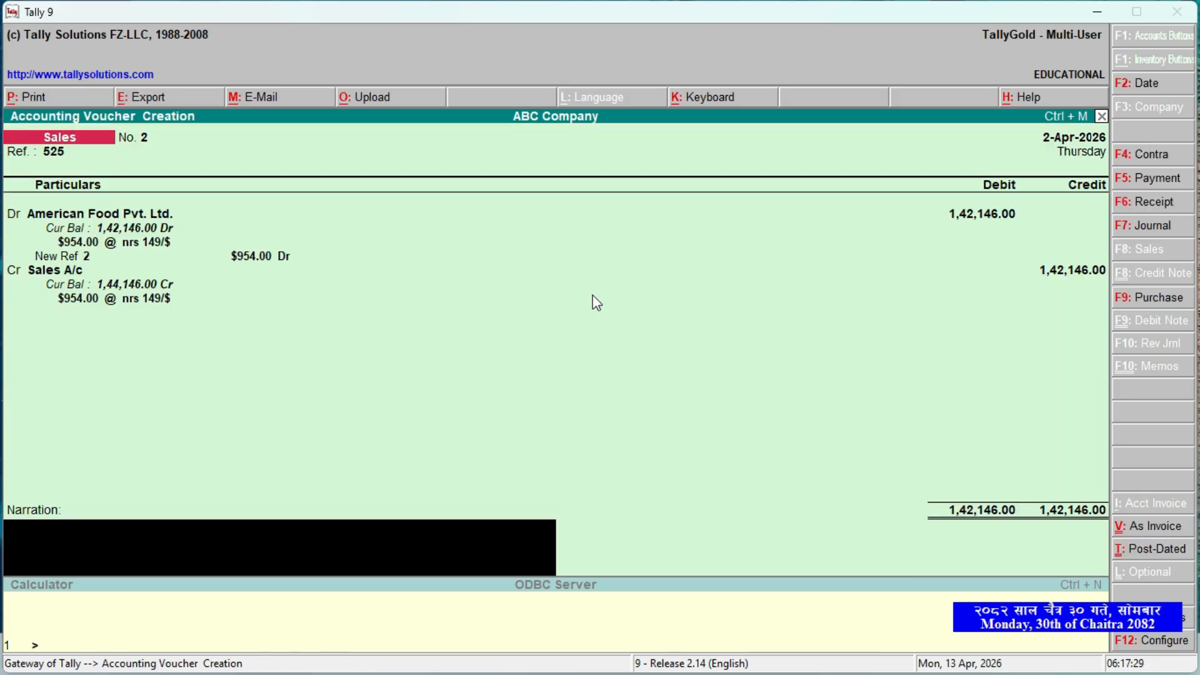
key(Return)
key(Return)
key(Escape)
key(Return)
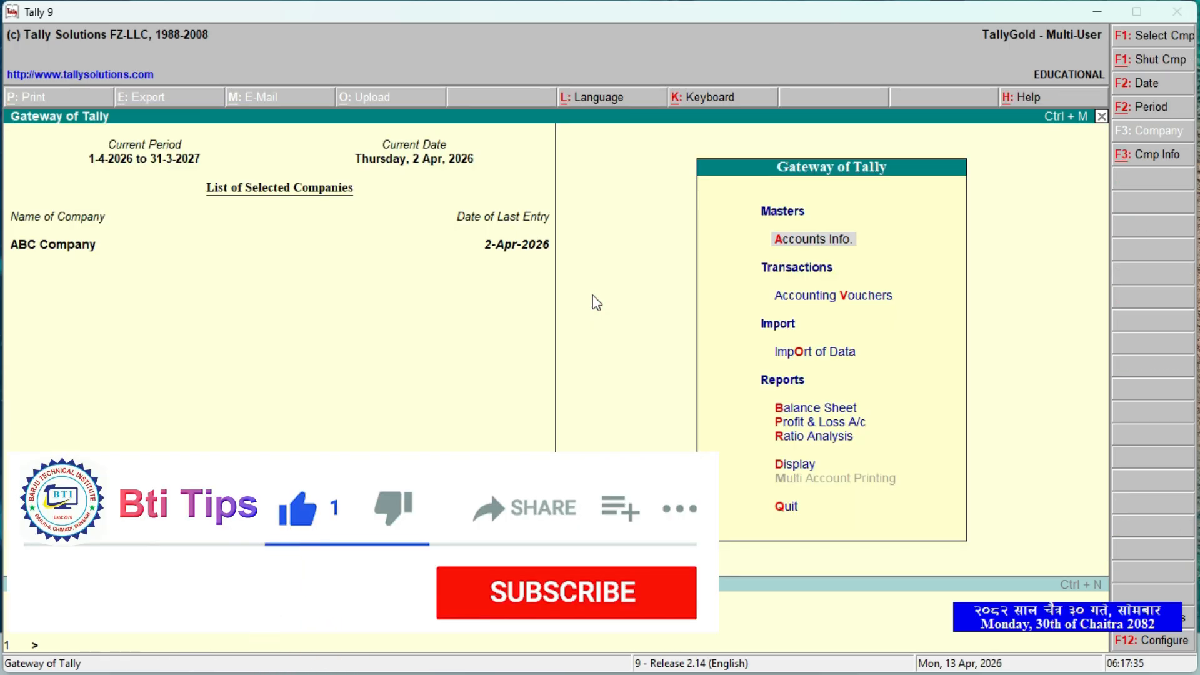
- Review the American Food Pvt. Ltd. sales voucher in the Day Book, then return to the Gateway of Tally
key(d)
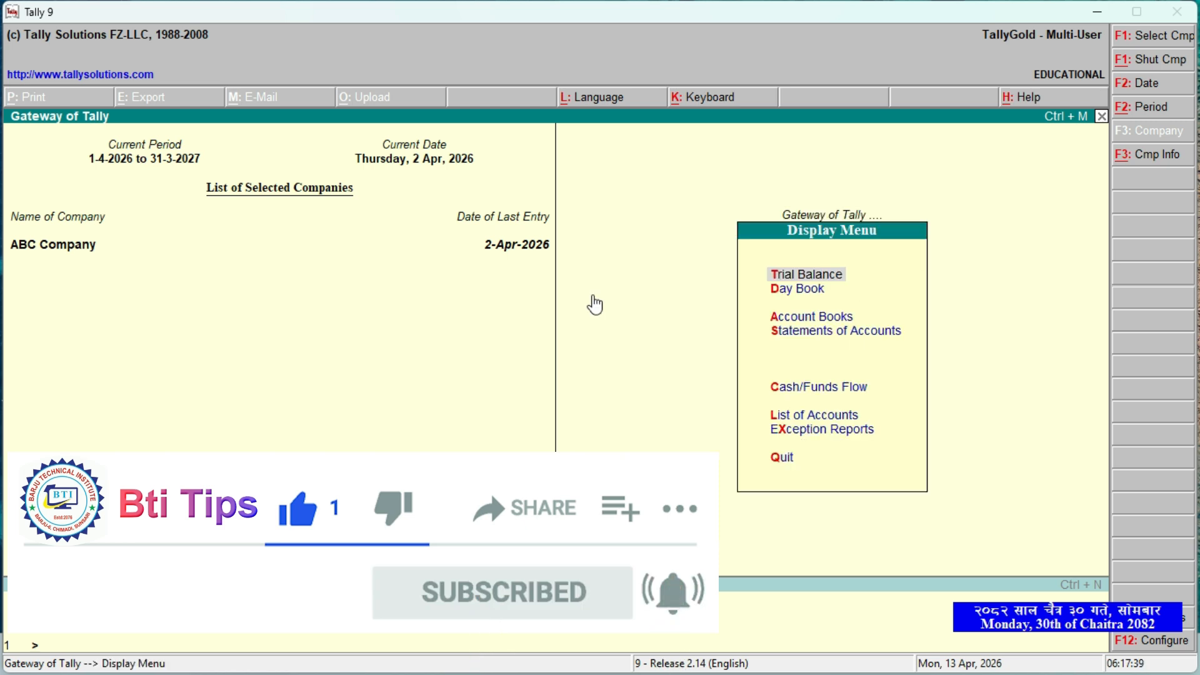
key(d)
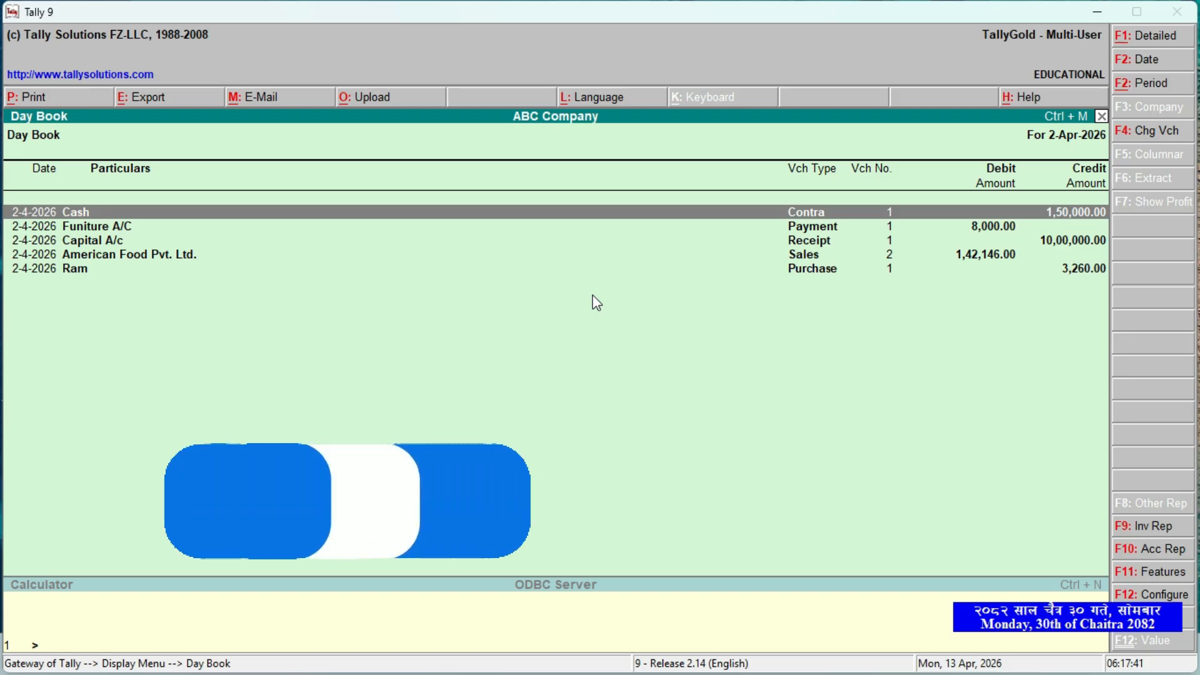
key(Down)
key(Down)
key(Down)
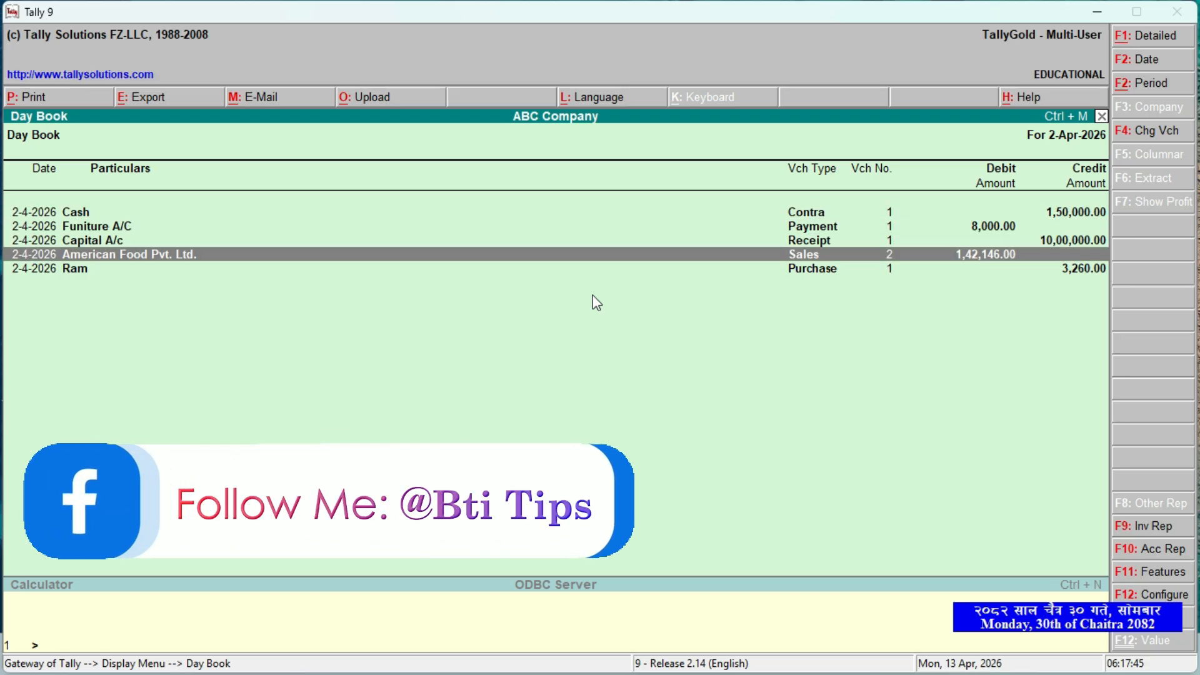
key(Return)
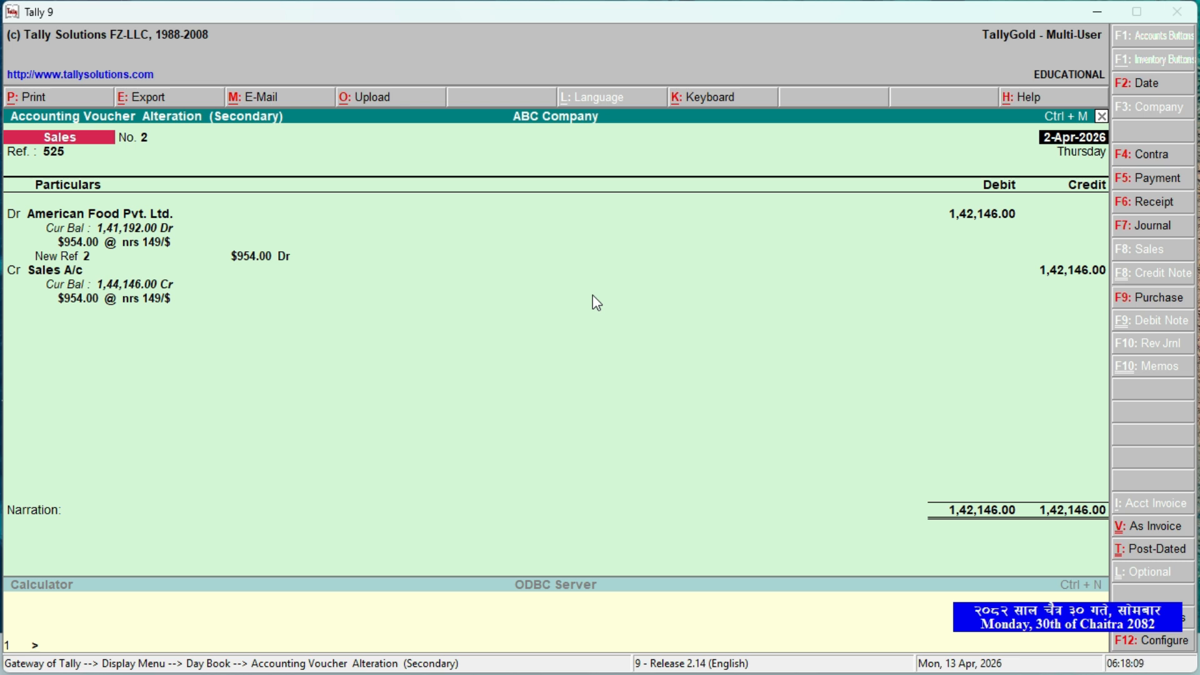
key(Escape)
key(y)
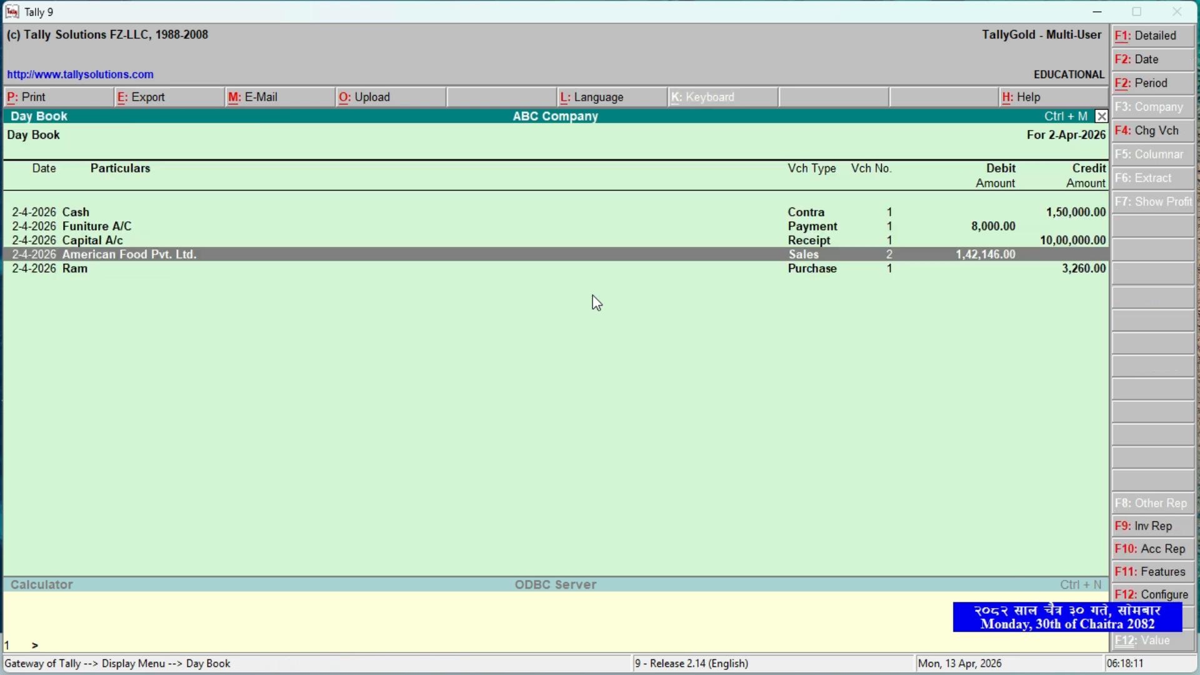
key(Escape)
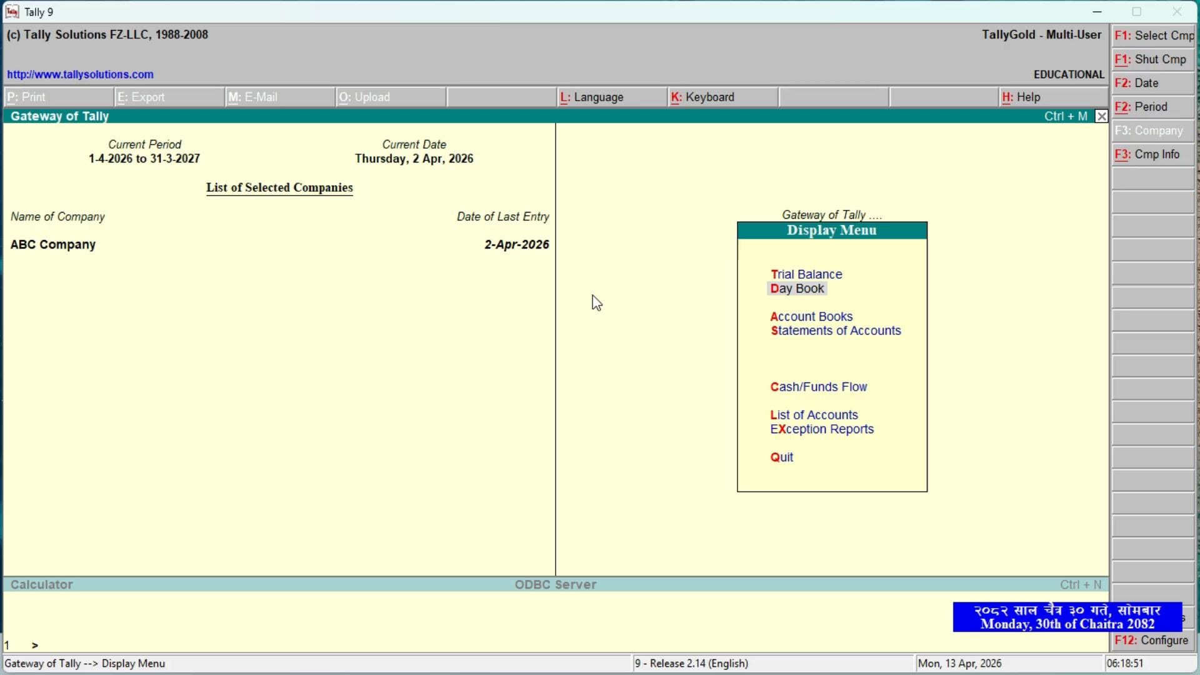
key(Escape)
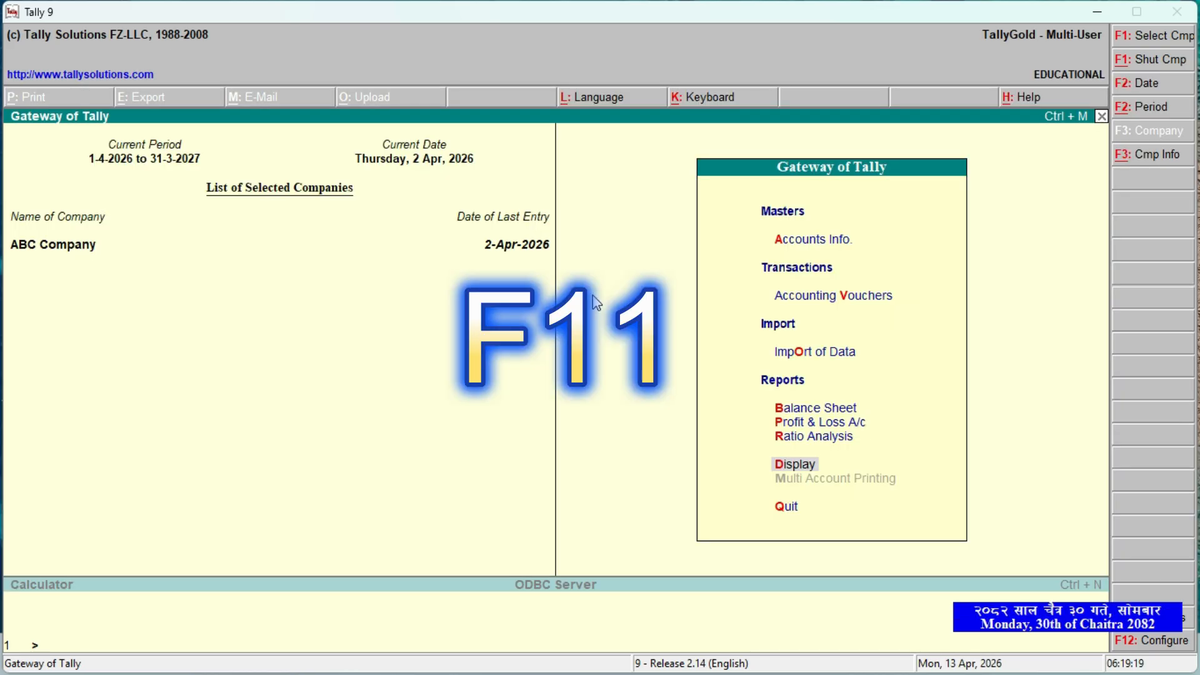
- Check the Allow Multi-Currency and Maintain Bill-wise Details settings in the company's accounting features
key(F11)
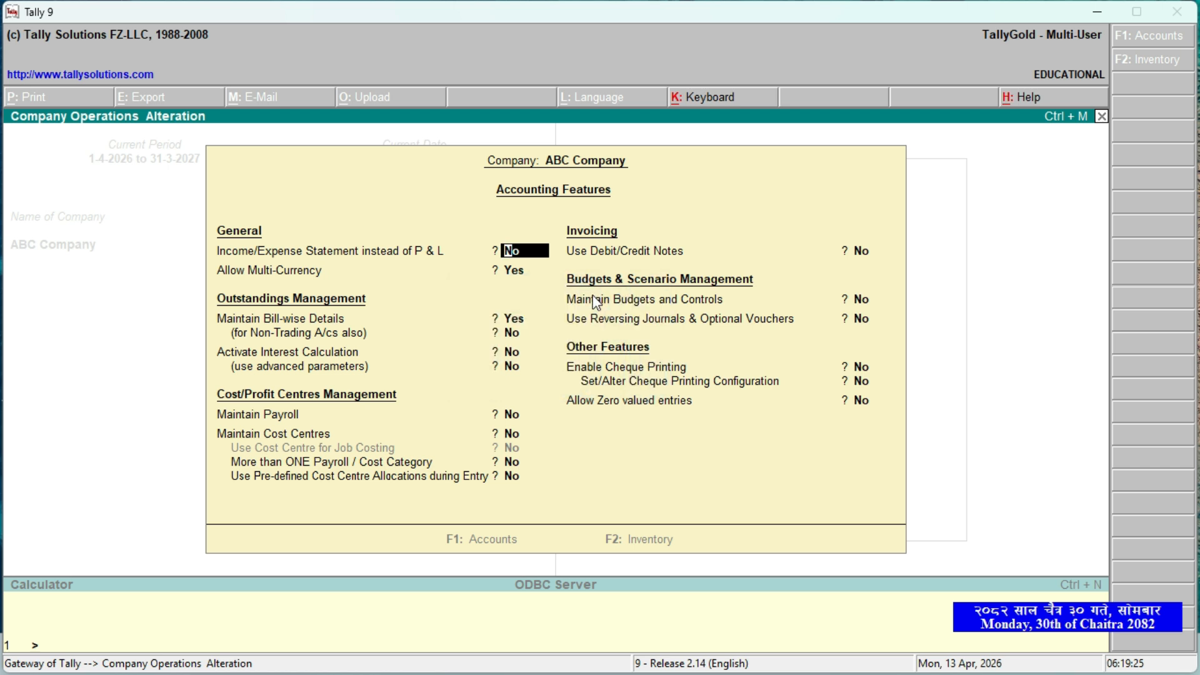
key(Down)
key(Down)
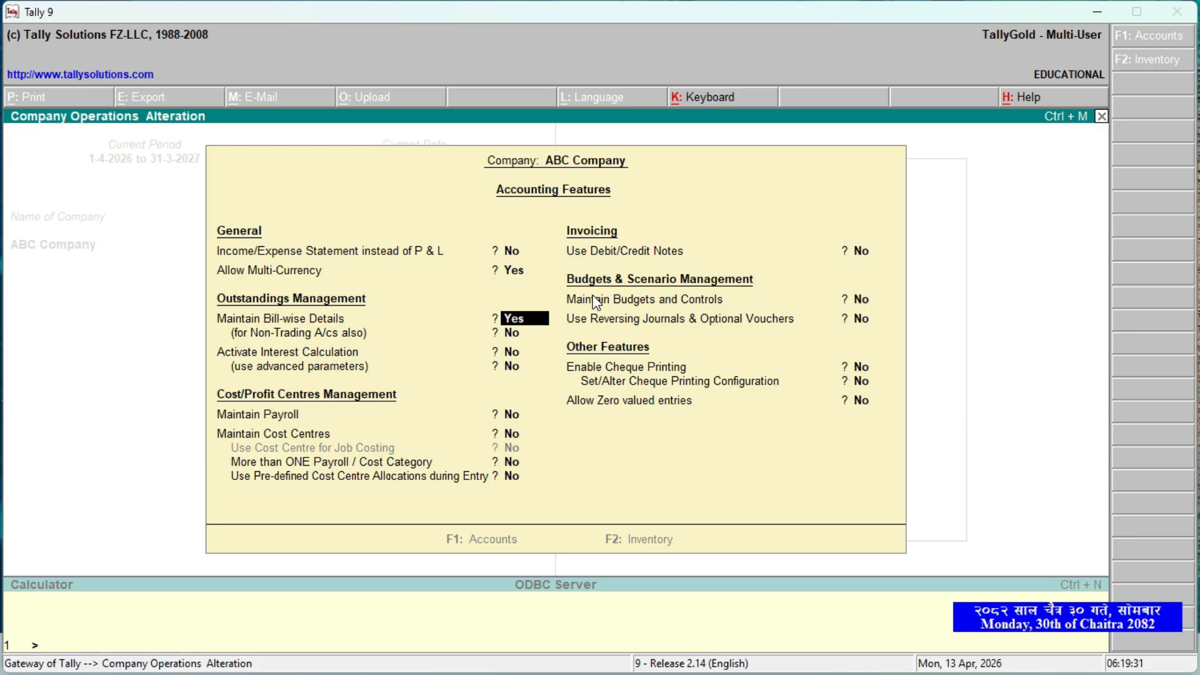
key(Escape)
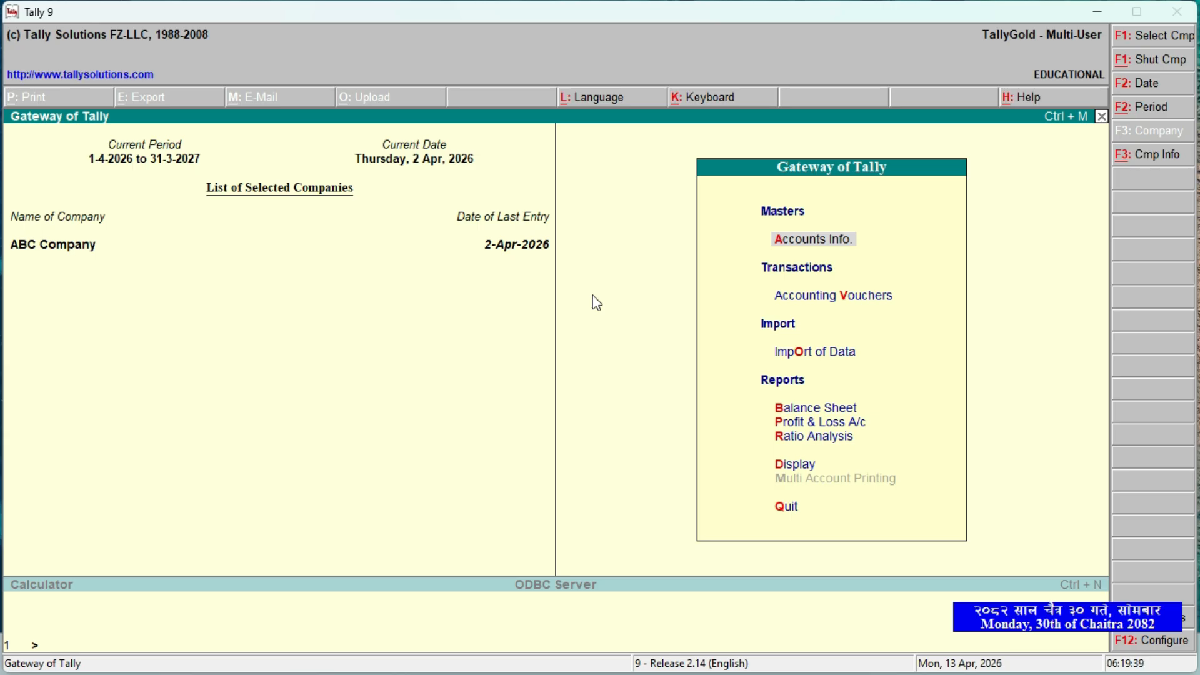
- Start a new single ledger and enter the customer's name, leaving the alias empty
key(Return)
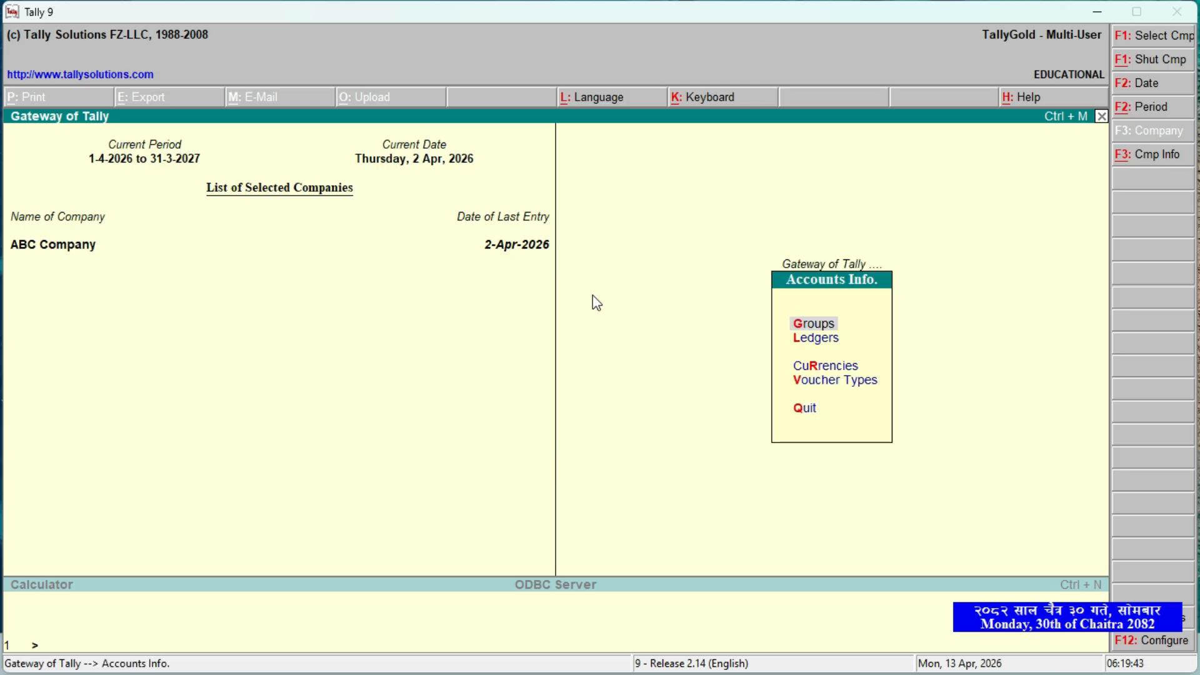
key(Down)
key(Return)
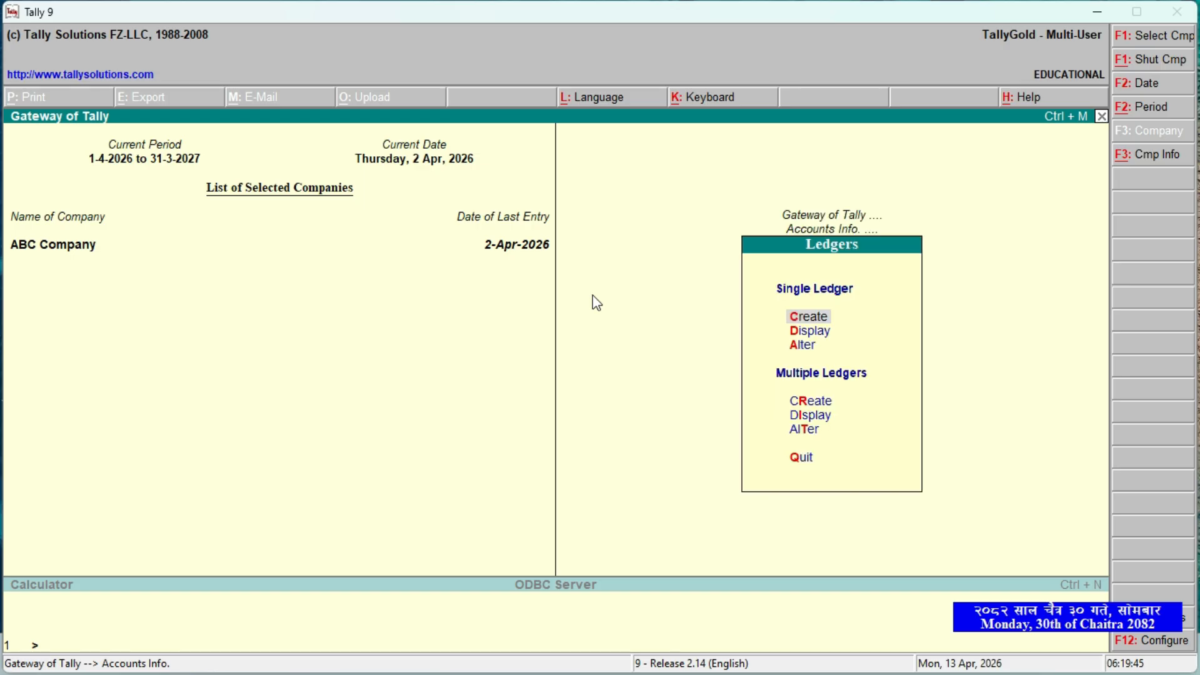
key(Return)
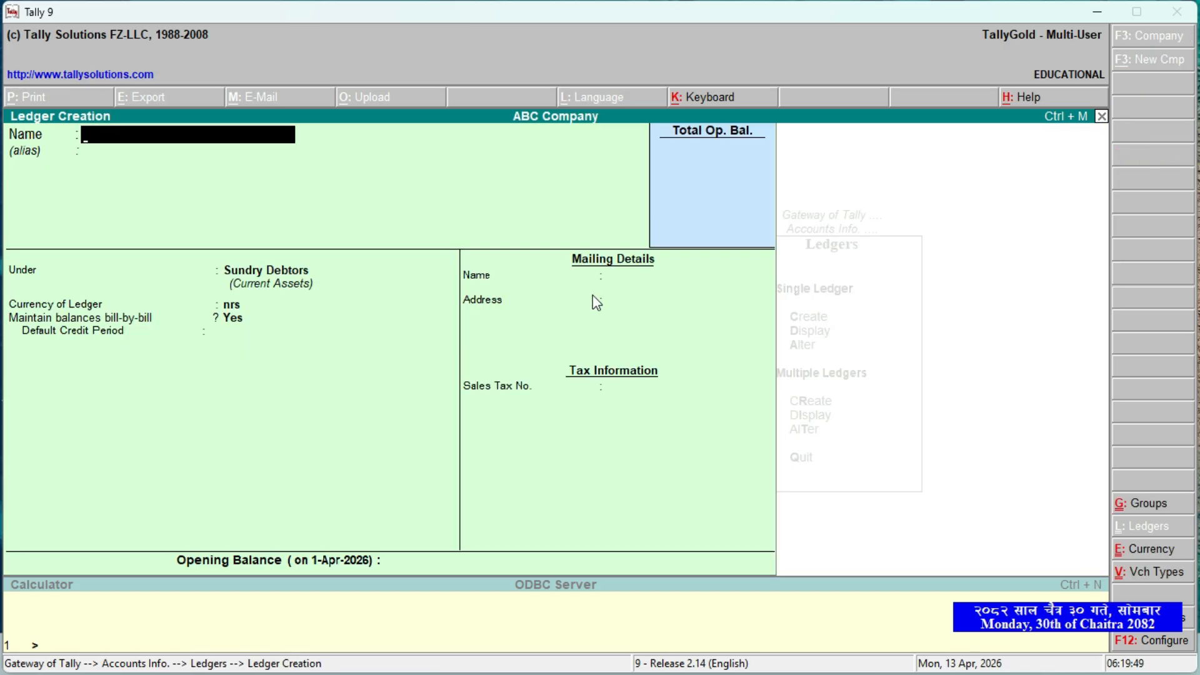
text(Rhoti)
key(Return)
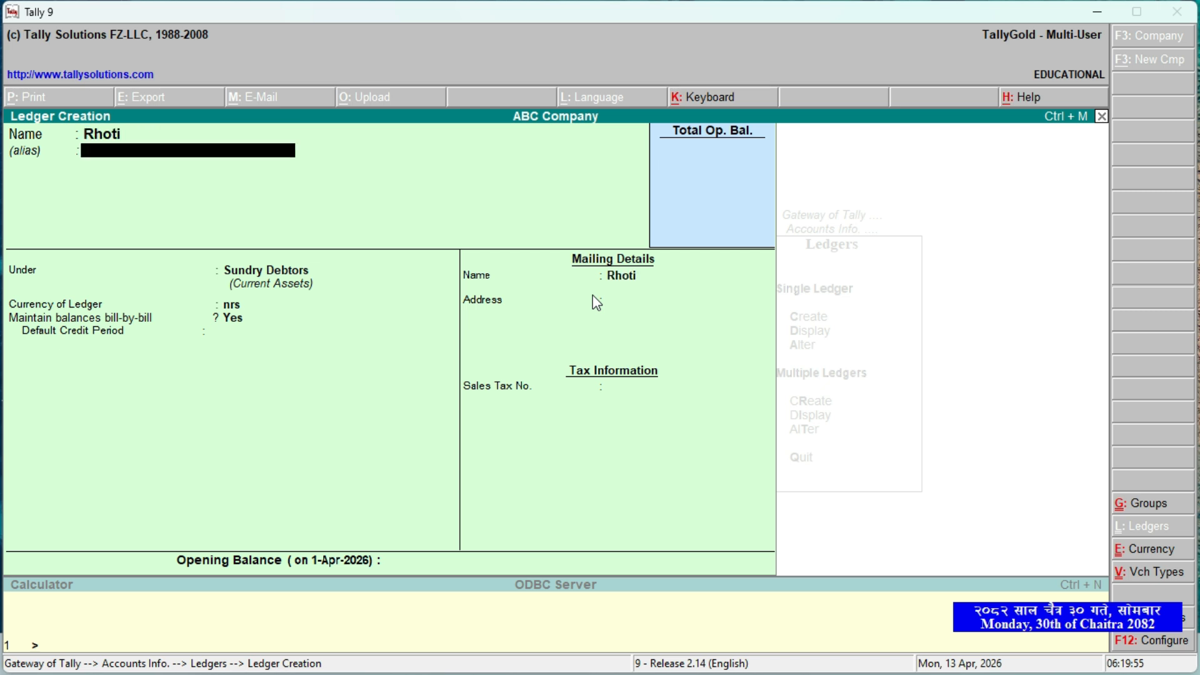
key(Return)
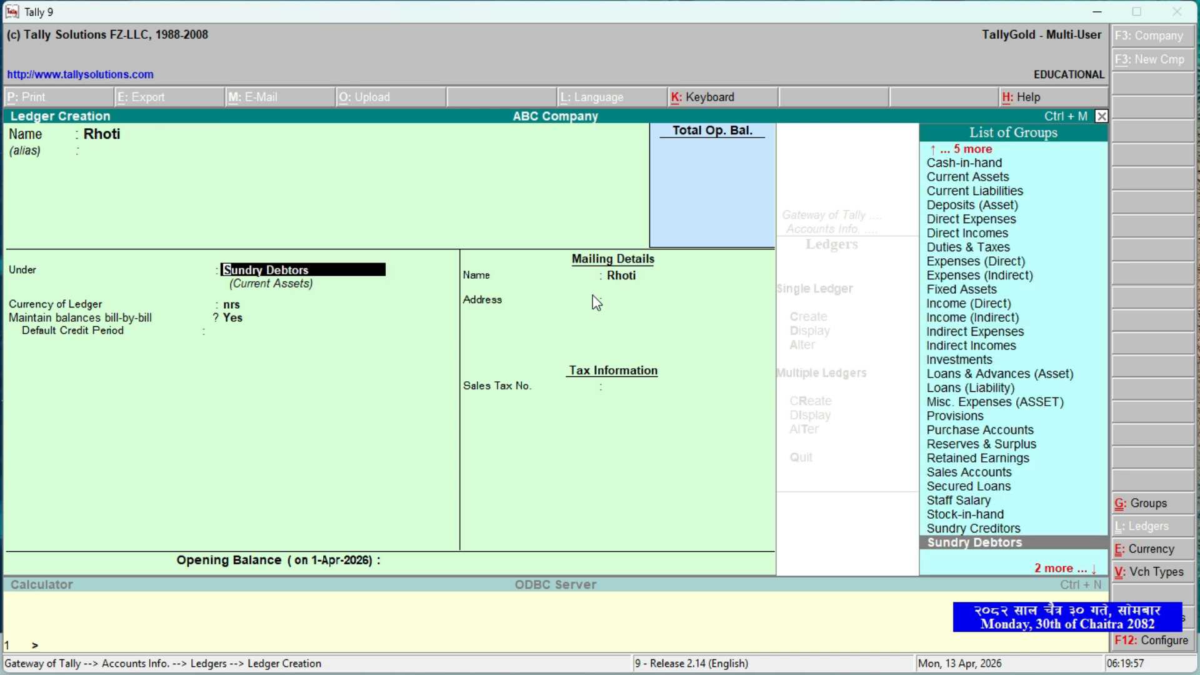
- Place the customer's ledger under Sundry Debtors in nrs, save it and return to the Gateway of Tally
key(Return)
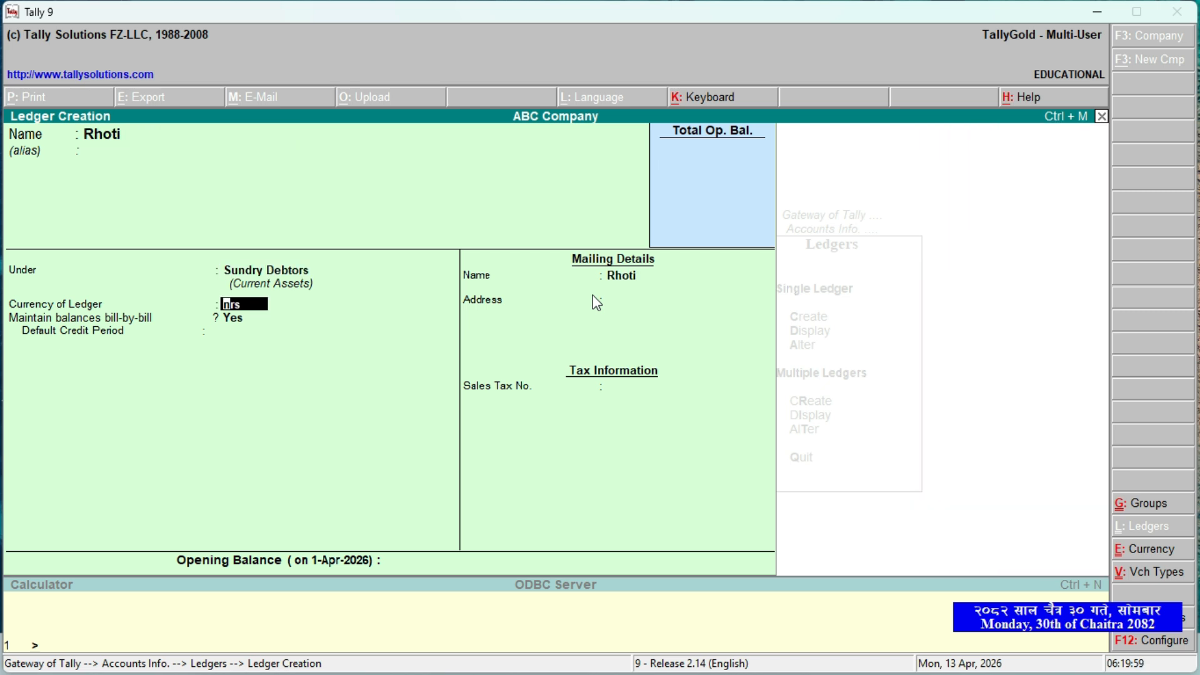
key(ctrl+a)
key(Escape)
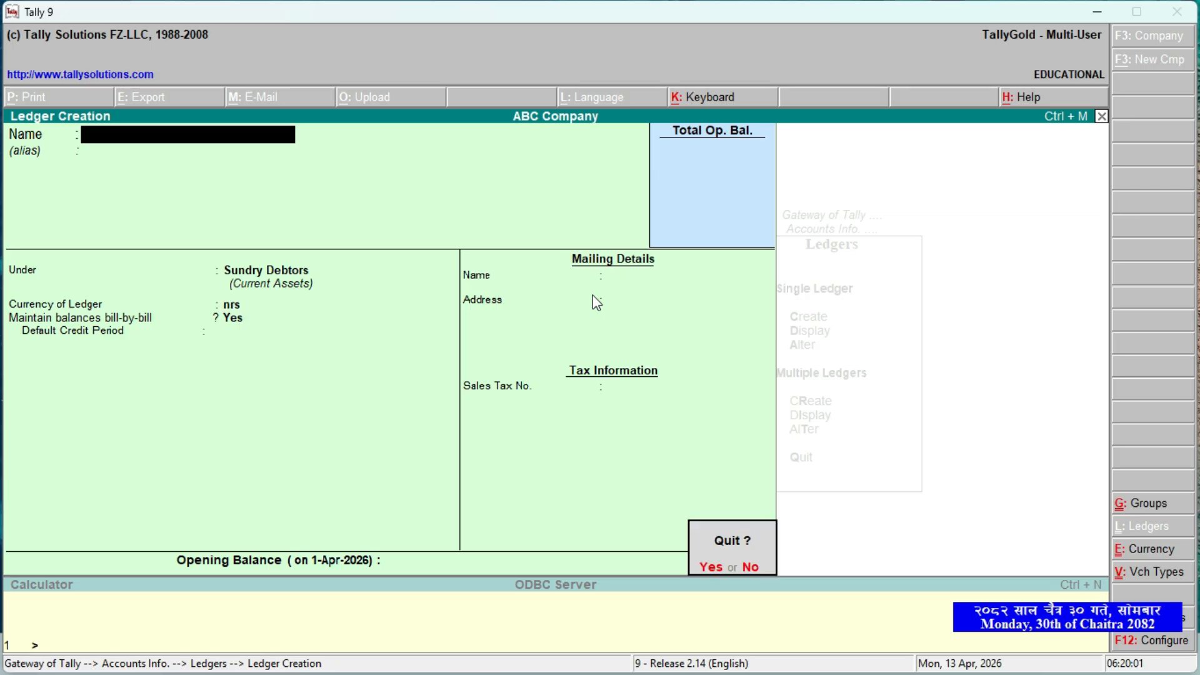
key(Escape)
key(Escape)
key(Escape)
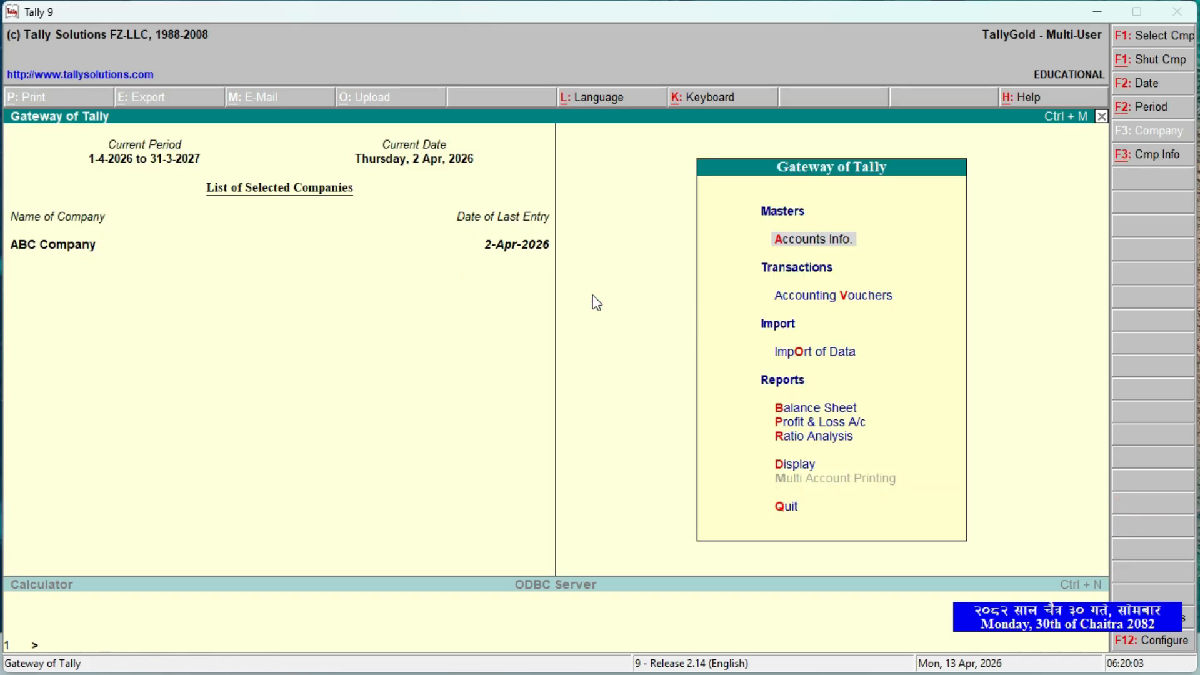
- Start a sales voucher with reference 556 and choose the new customer's ledger for the debit line
key(F8)
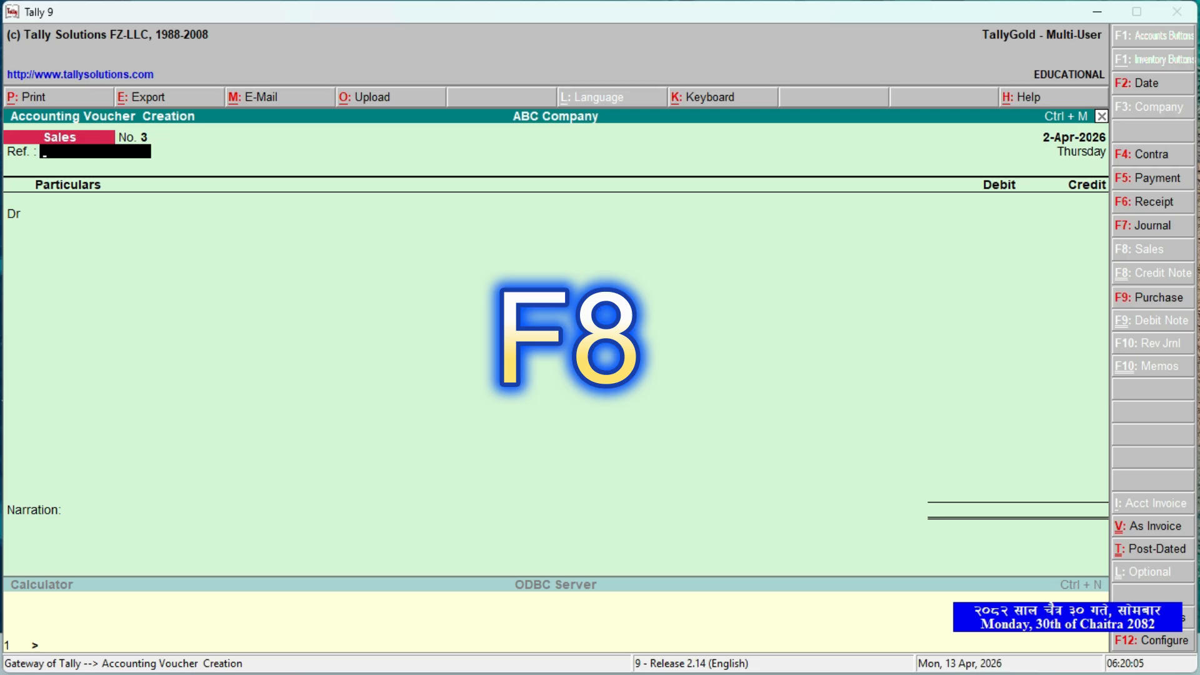
text(556)
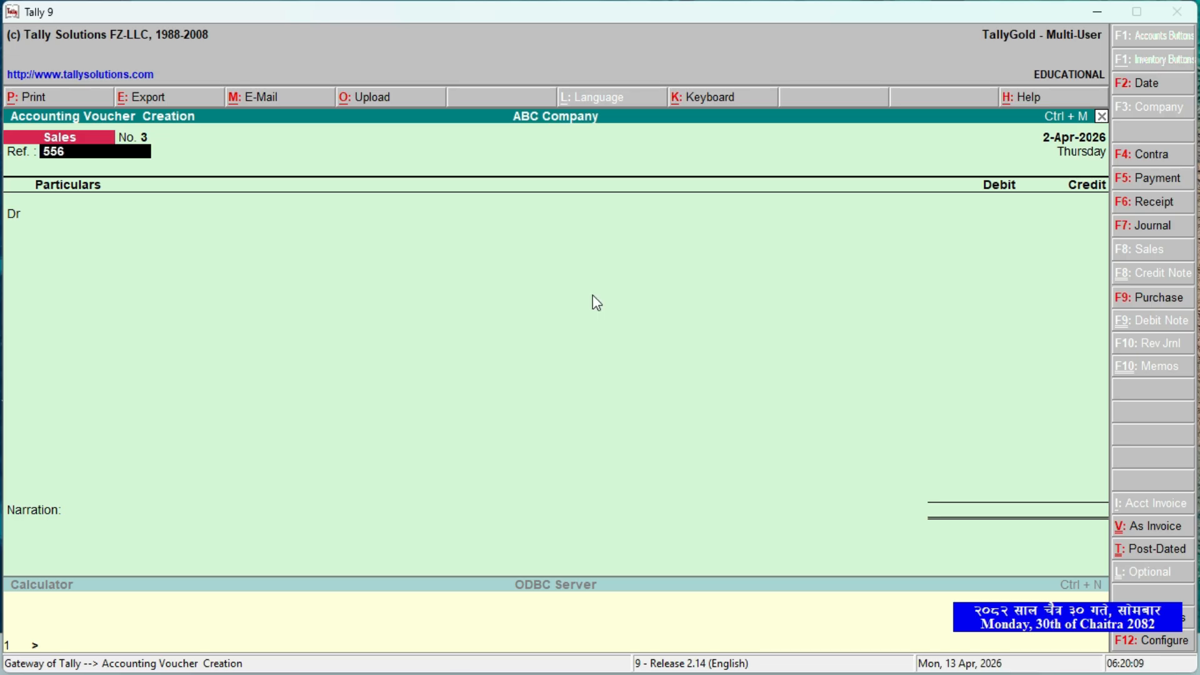
key(Return)
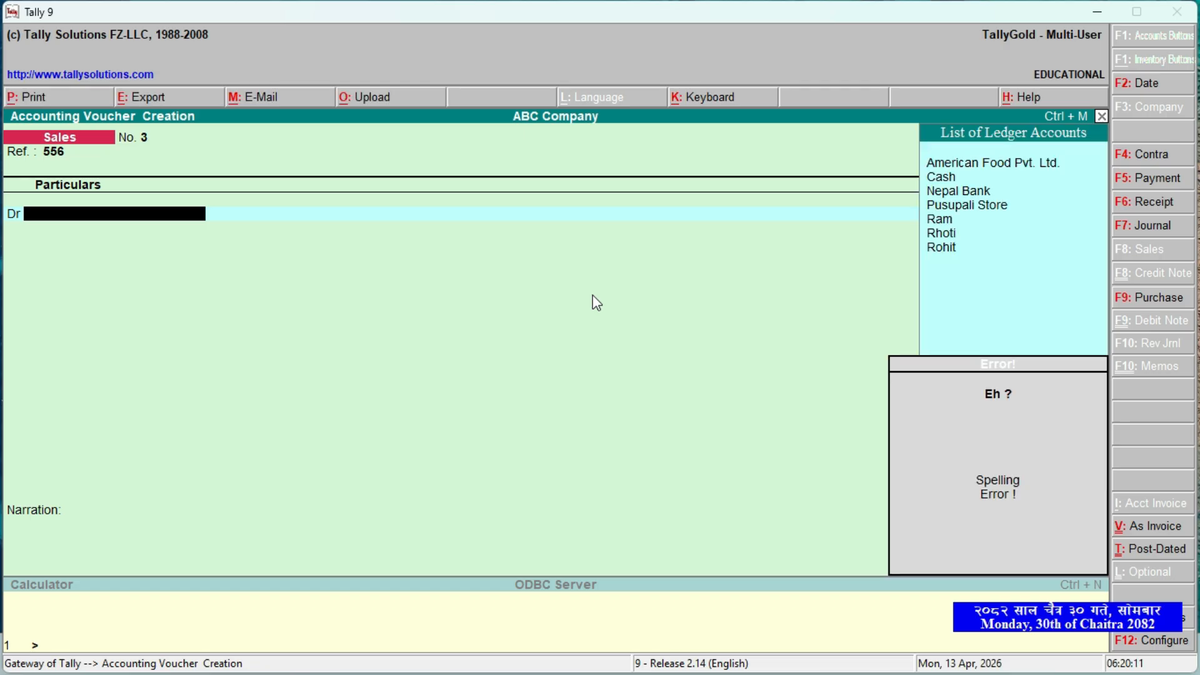
text(Ra)
key(Down)
key(Down)
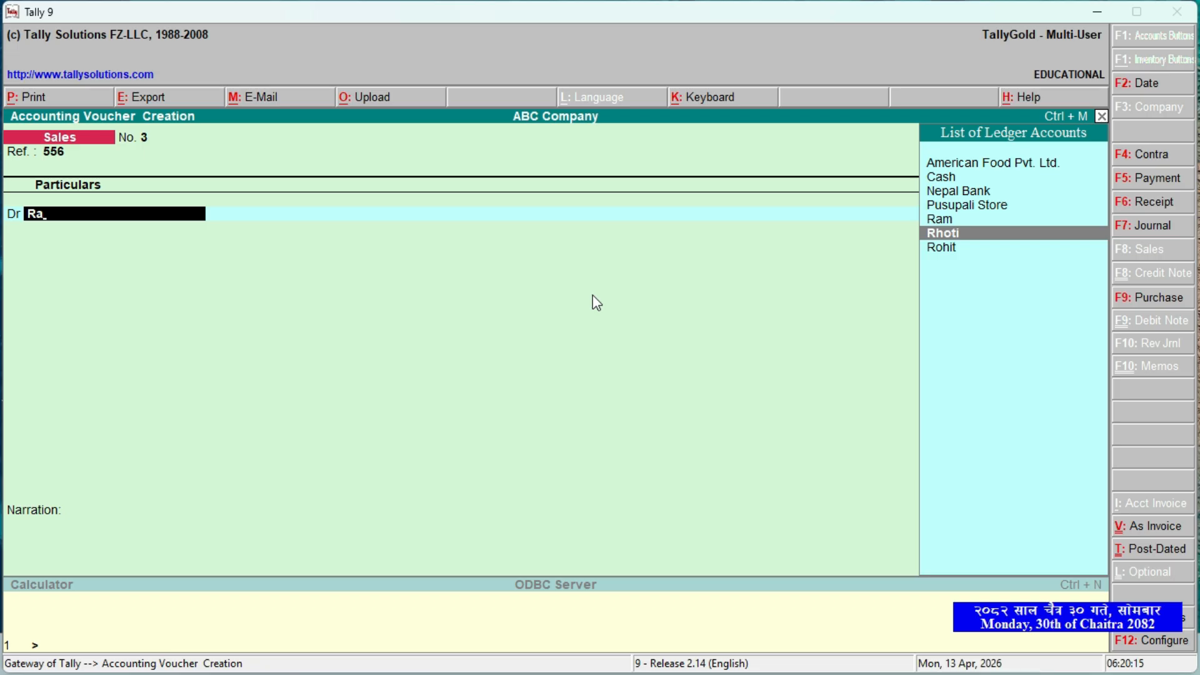
key(Return)
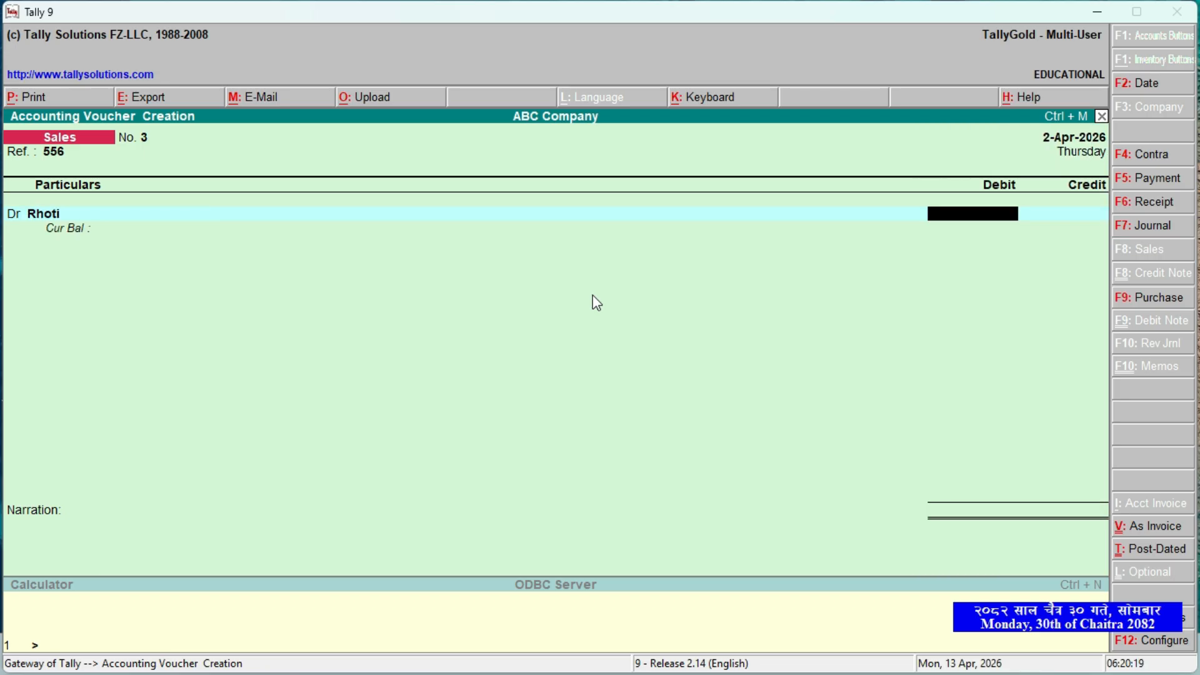
- Check the customer's ledger master from the debit line and return to the voucher's debit amount
key(BackSpace)
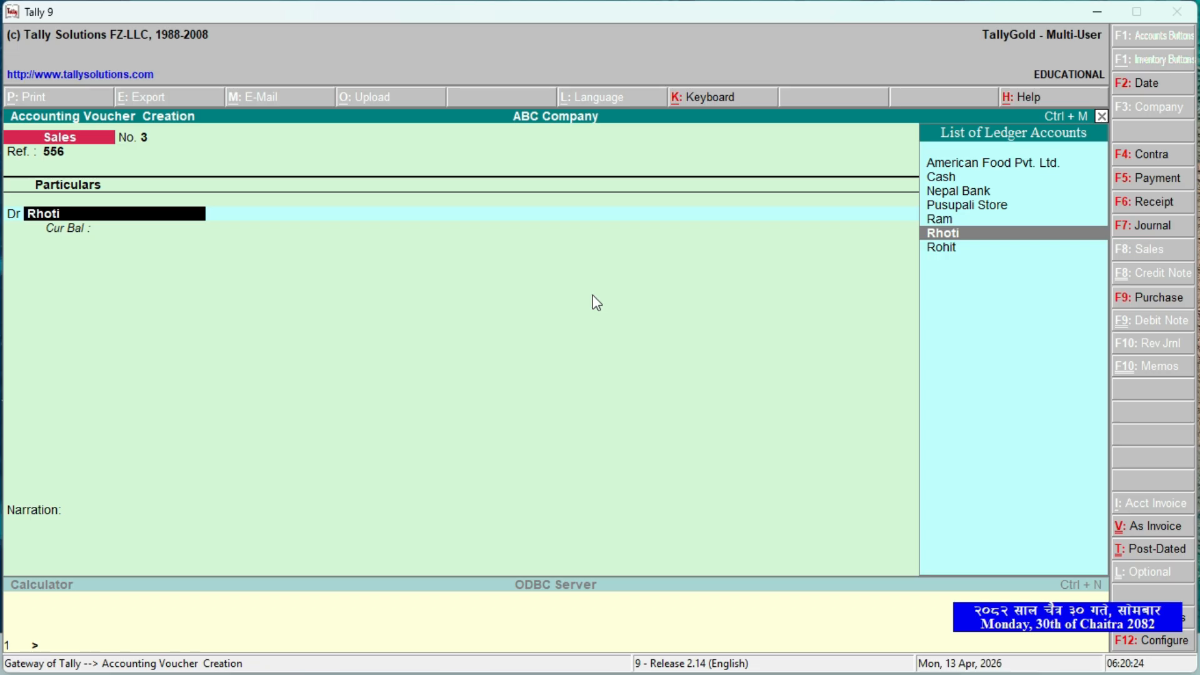
key(ctrl+Return)
key(Escape)
key(Return)
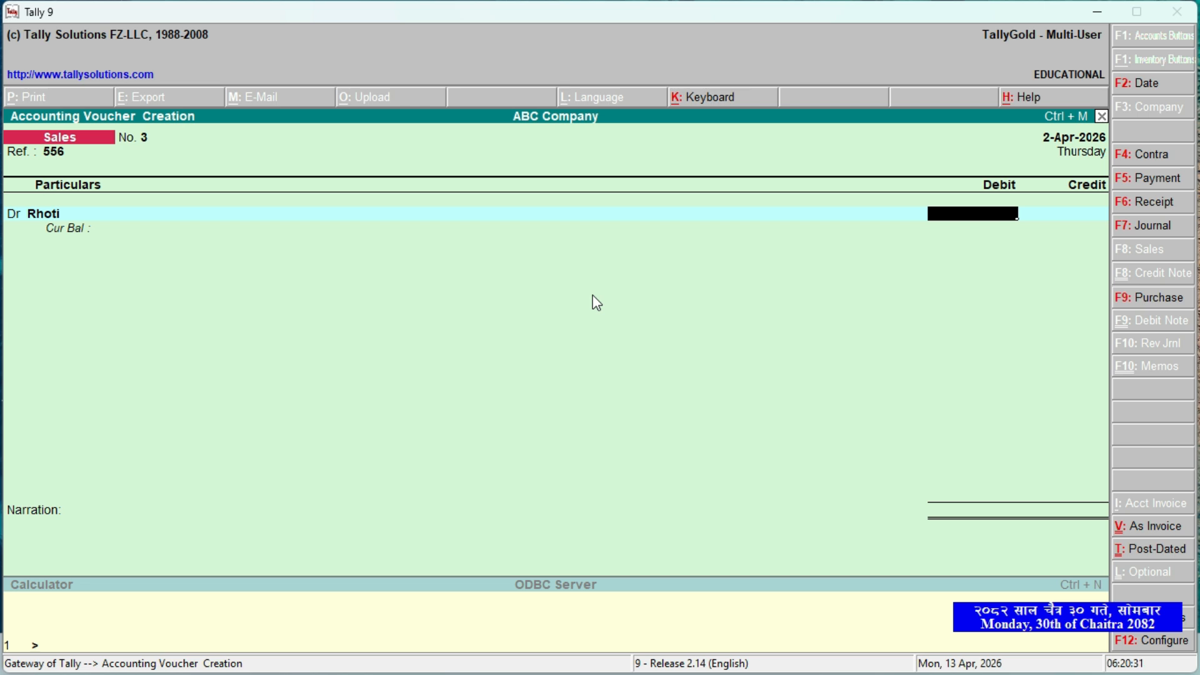
- Debit the customer with 2,000 and record it in the bill-wise details as New Ref 3 with 10 credit days
text(2000)
key(Return)
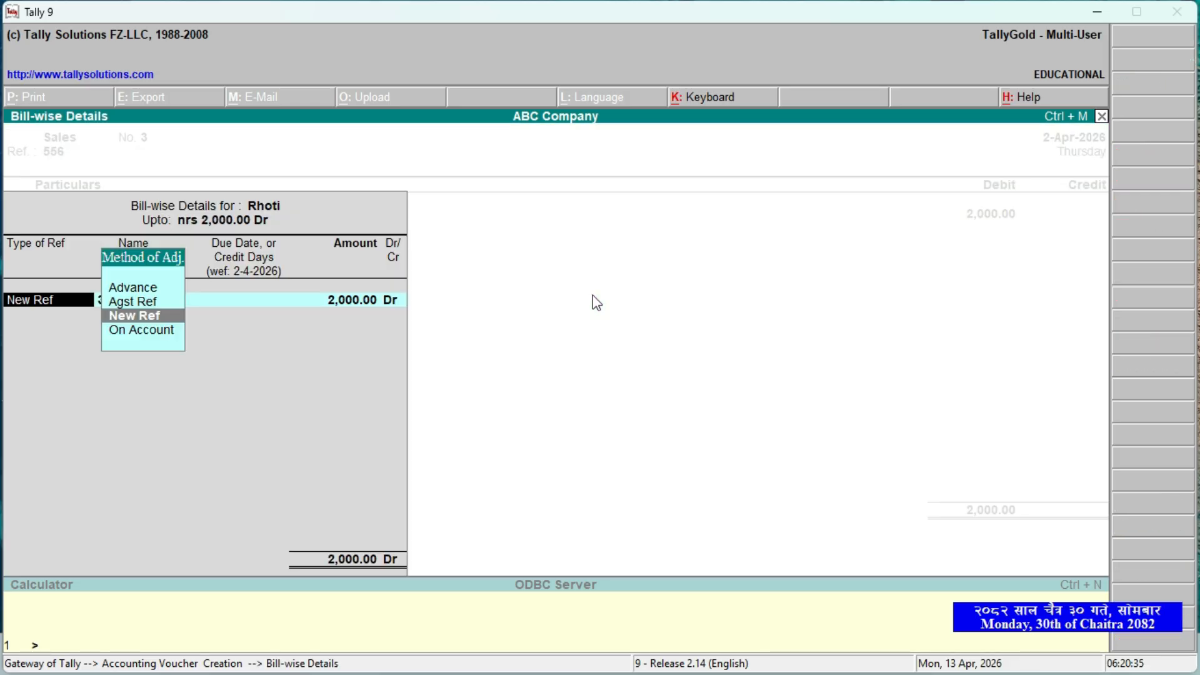
key(Return)
key(Return)
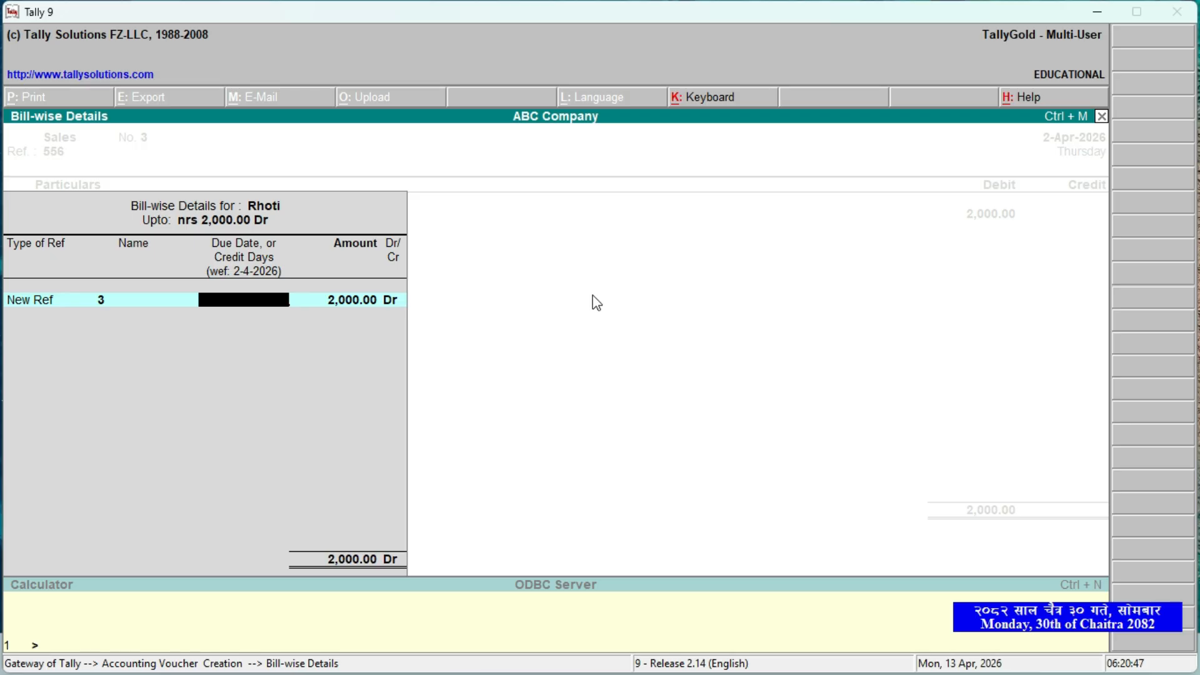
text(10)
key(Return)
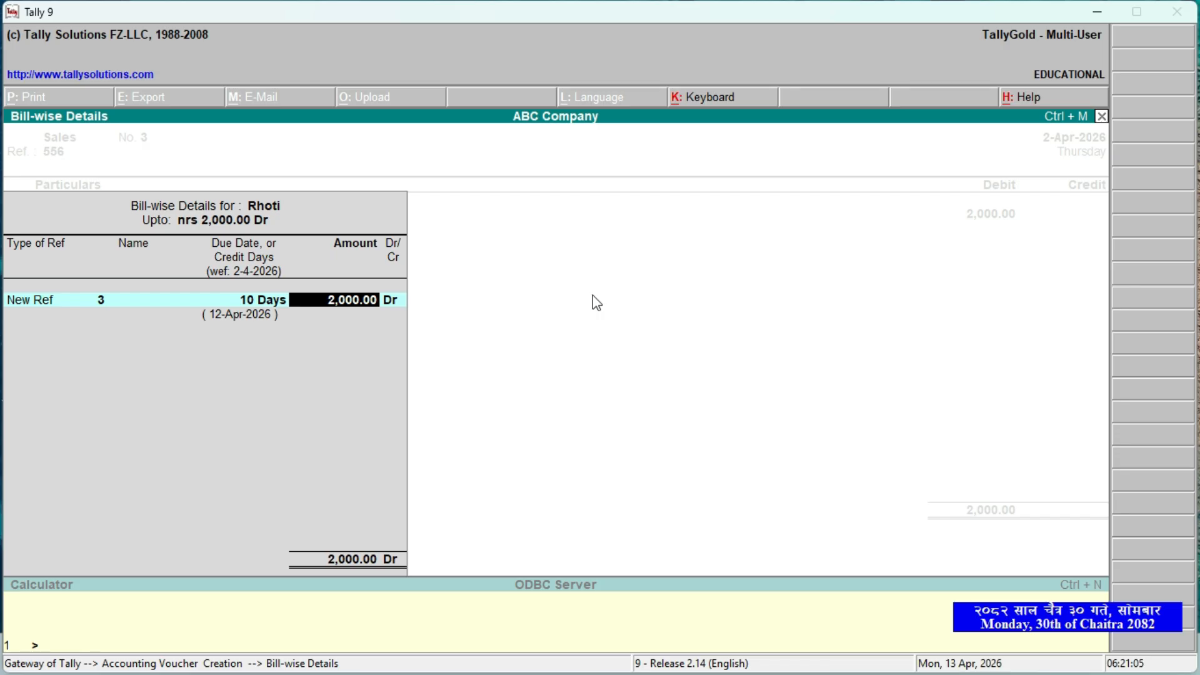
key(Return)
key(Return)
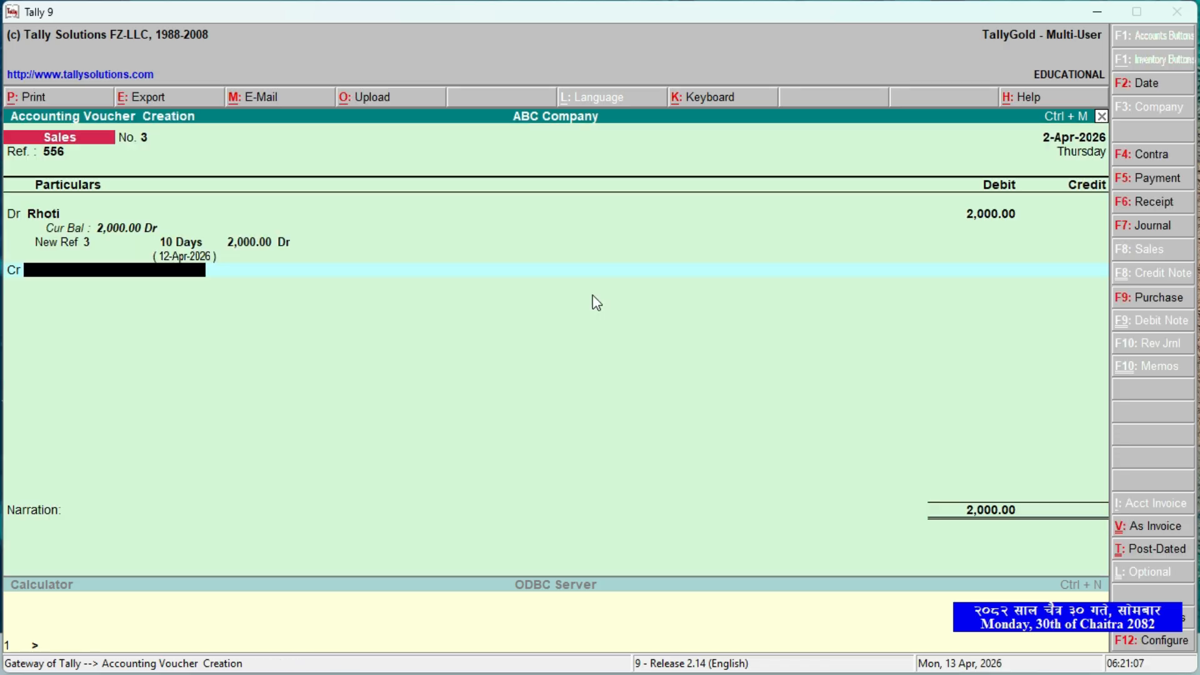
- Credit Sales A/c with 2,000 as the balancing line of the sales voucher
text(Sa)
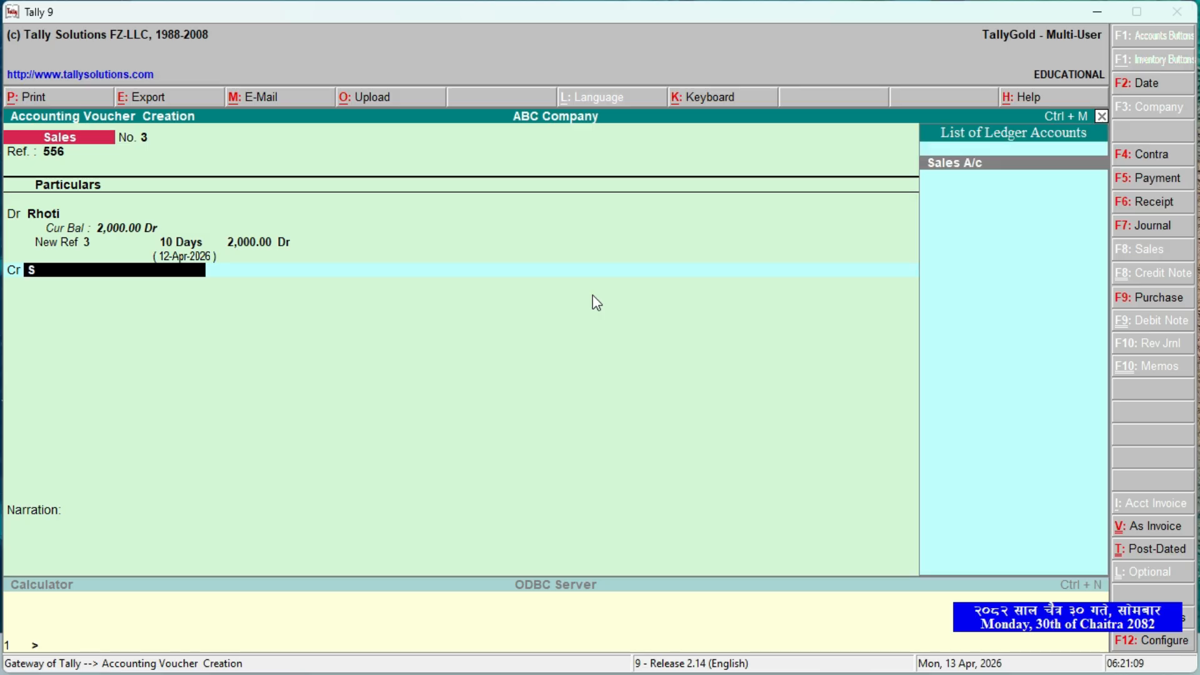
key(Return)
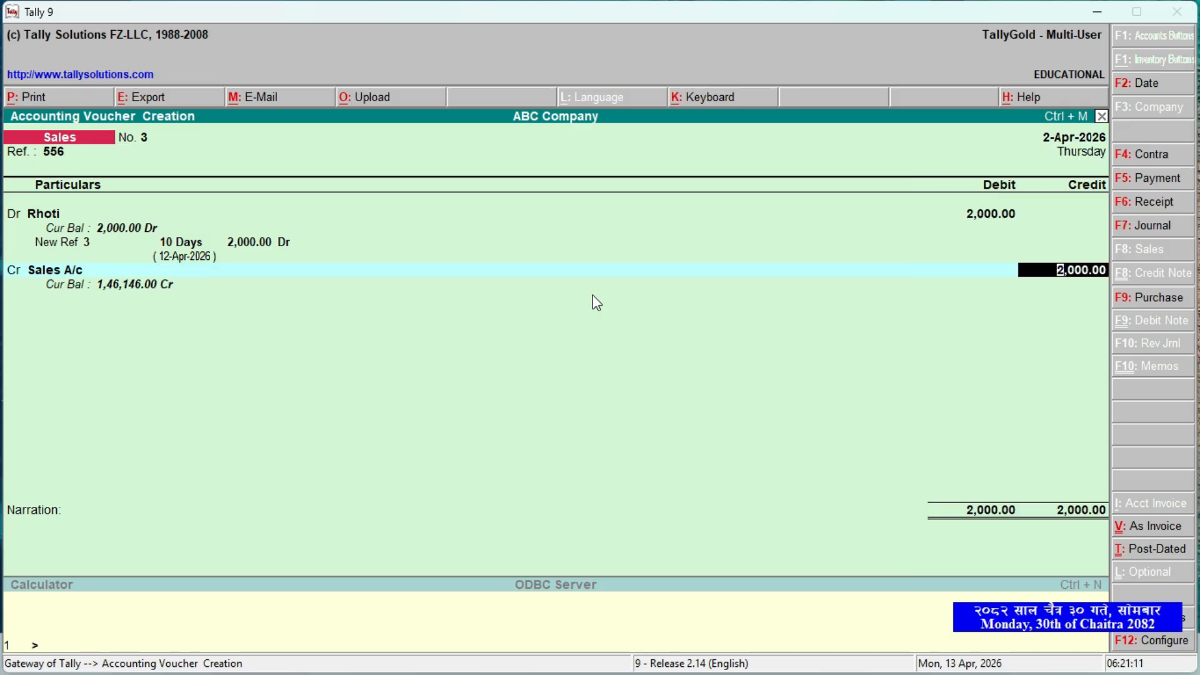
key(Return)
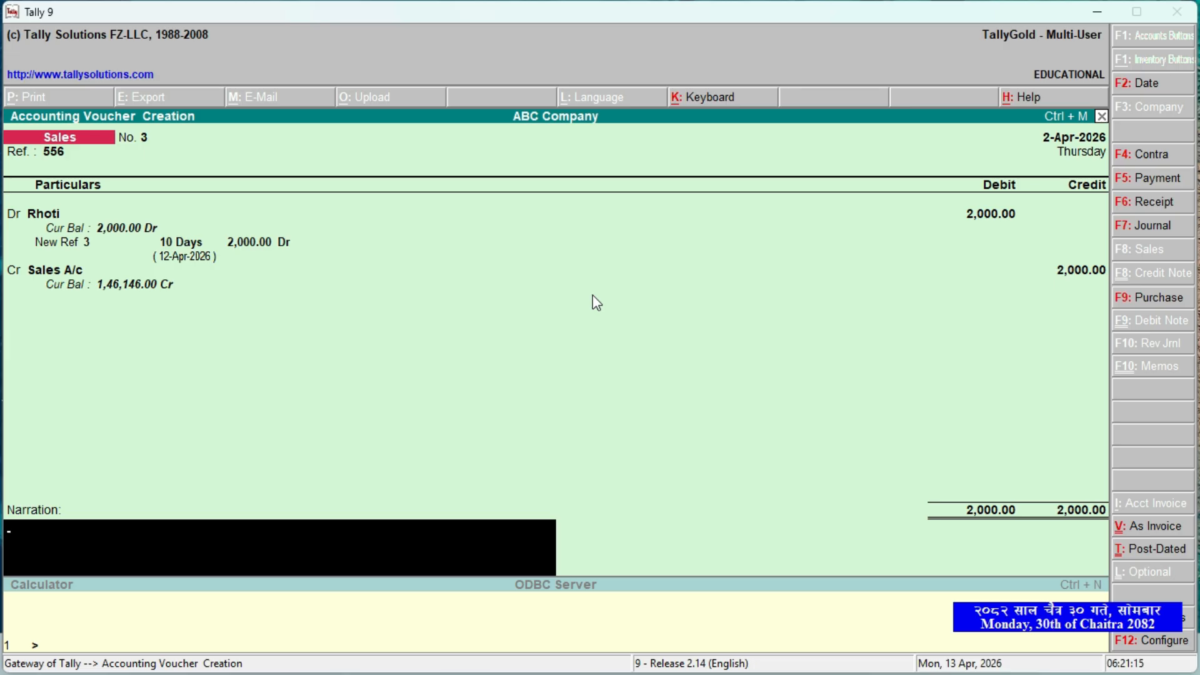
- Change the sales voucher's date to 1-4-2026, save it and return to the Gateway of Tally
key(F2)
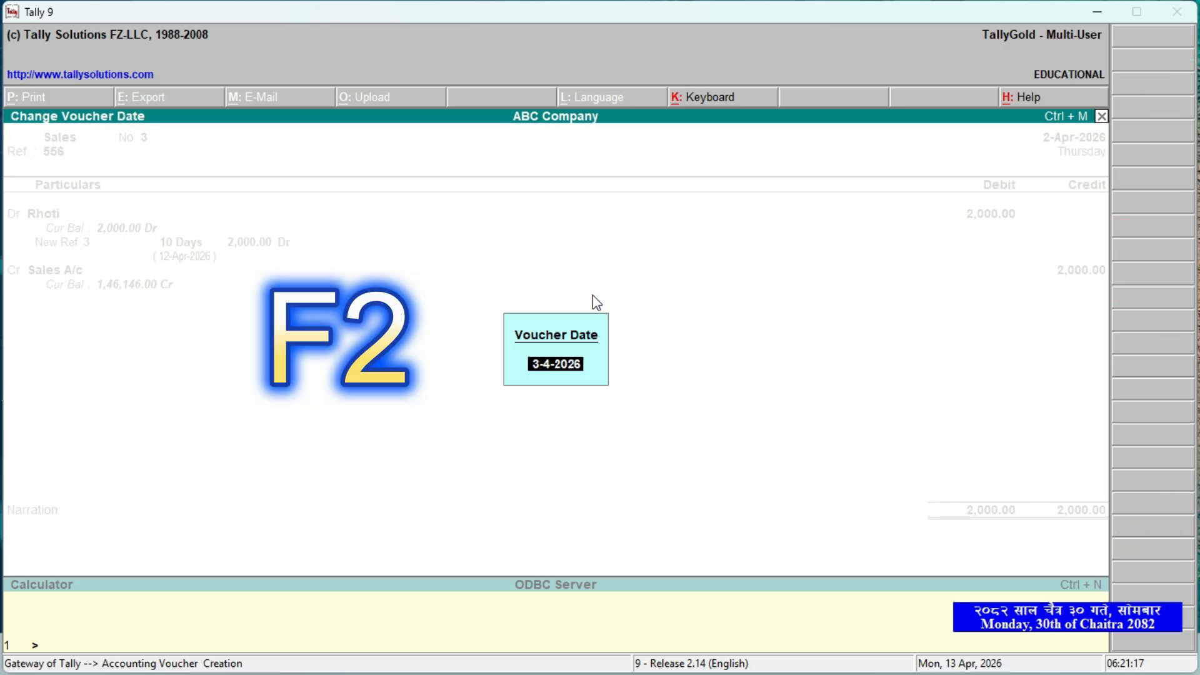
text(1-4)
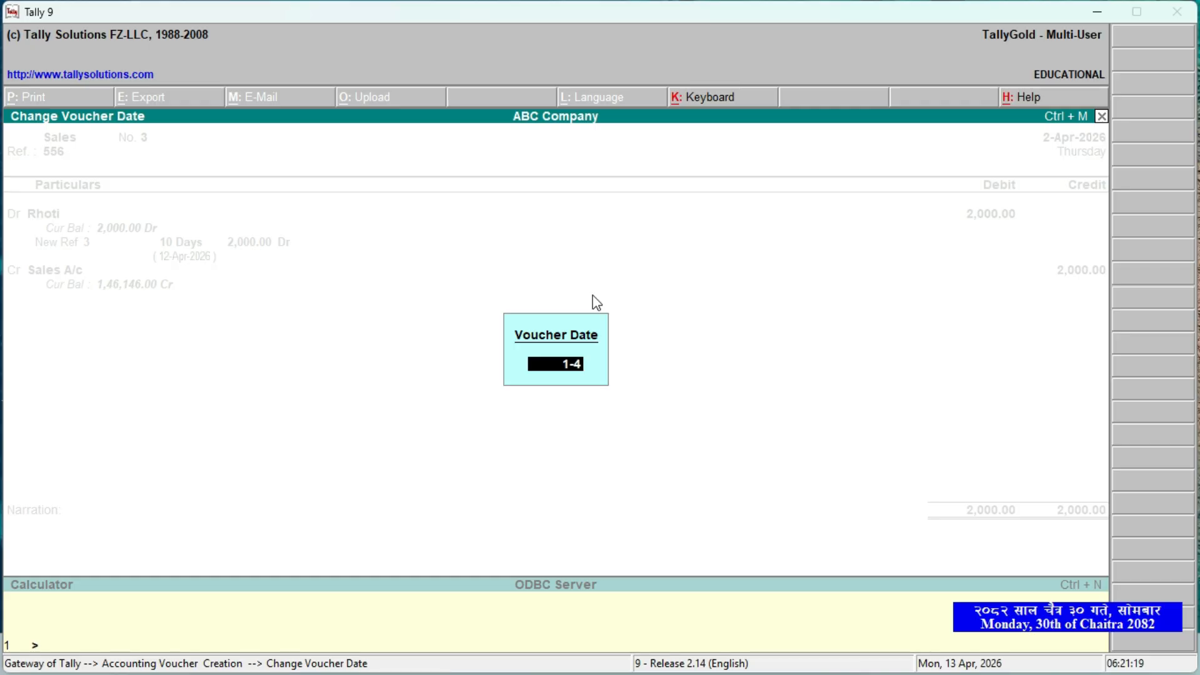
key(Return)
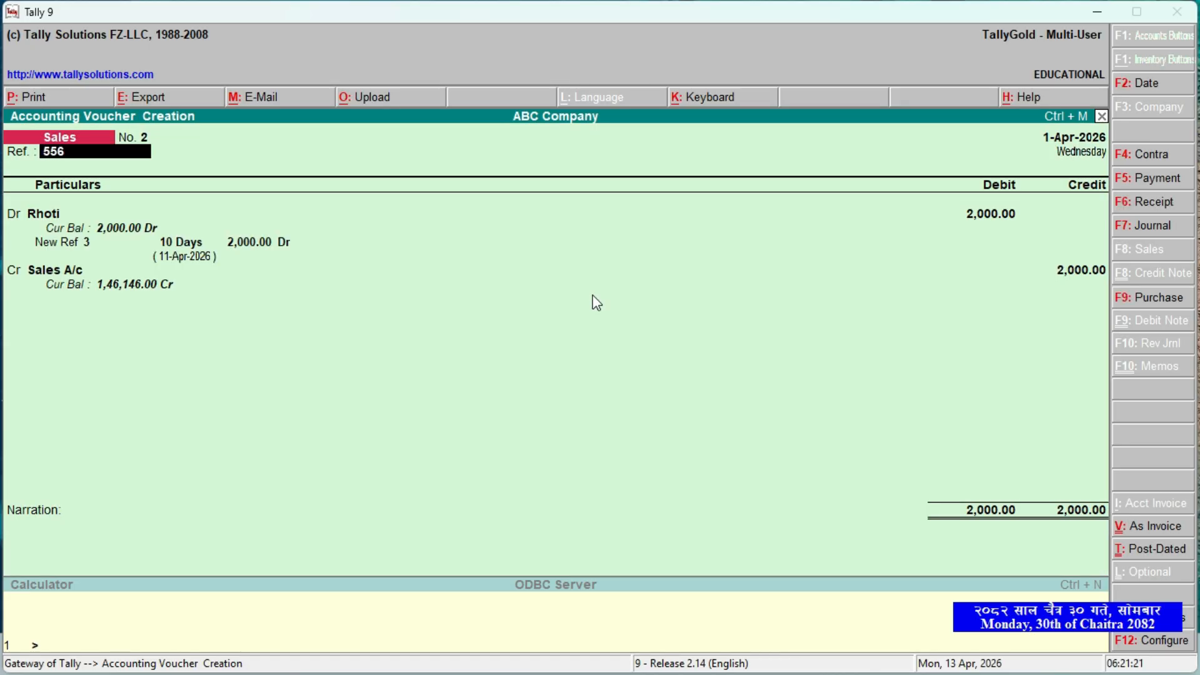
key(ctrl+a)
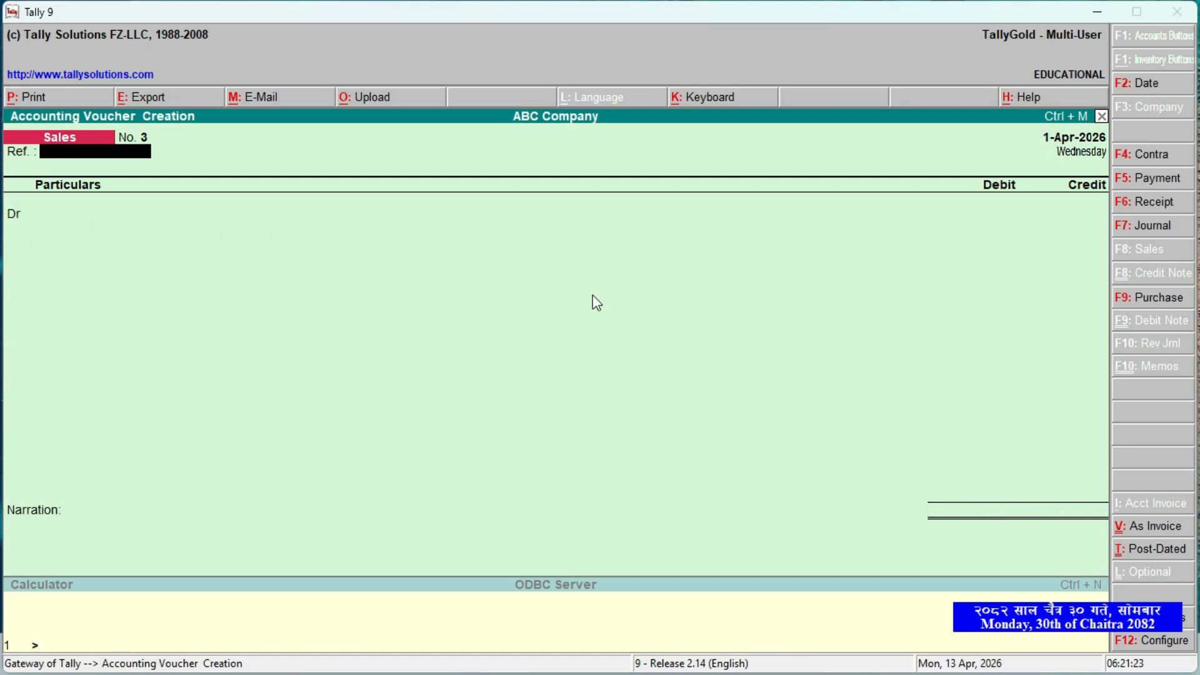
key(Escape)
key(Return)
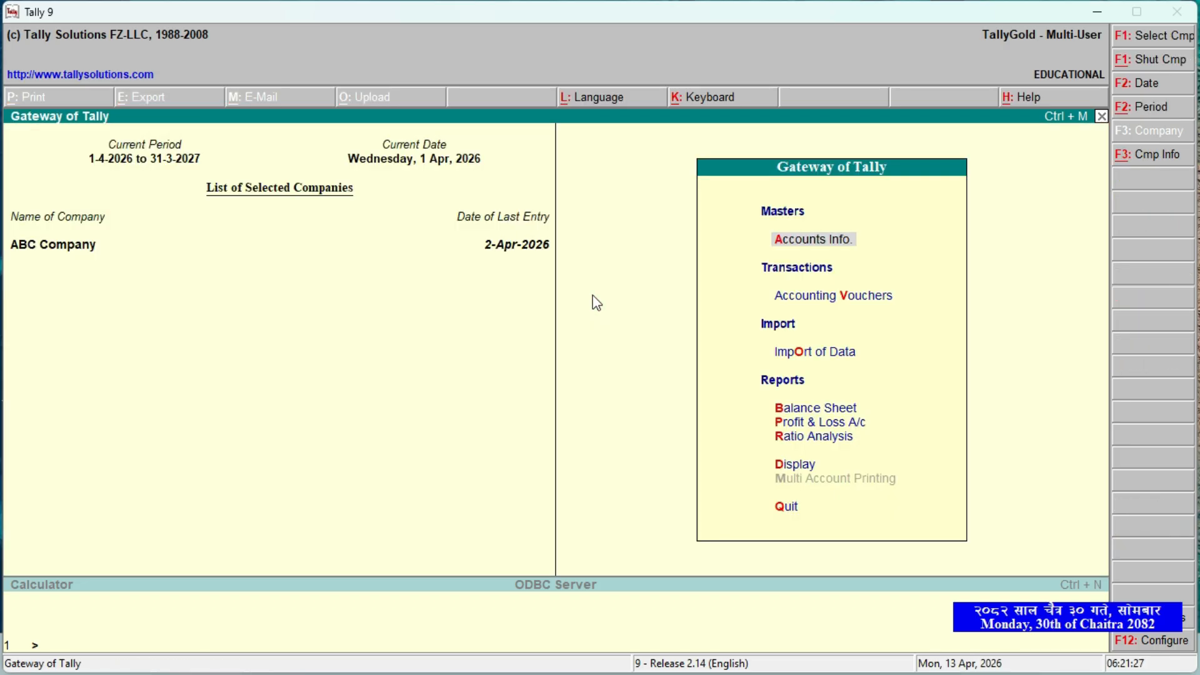
- Open the outstanding receivables statement and examine the pending bills of the customers
key(d)
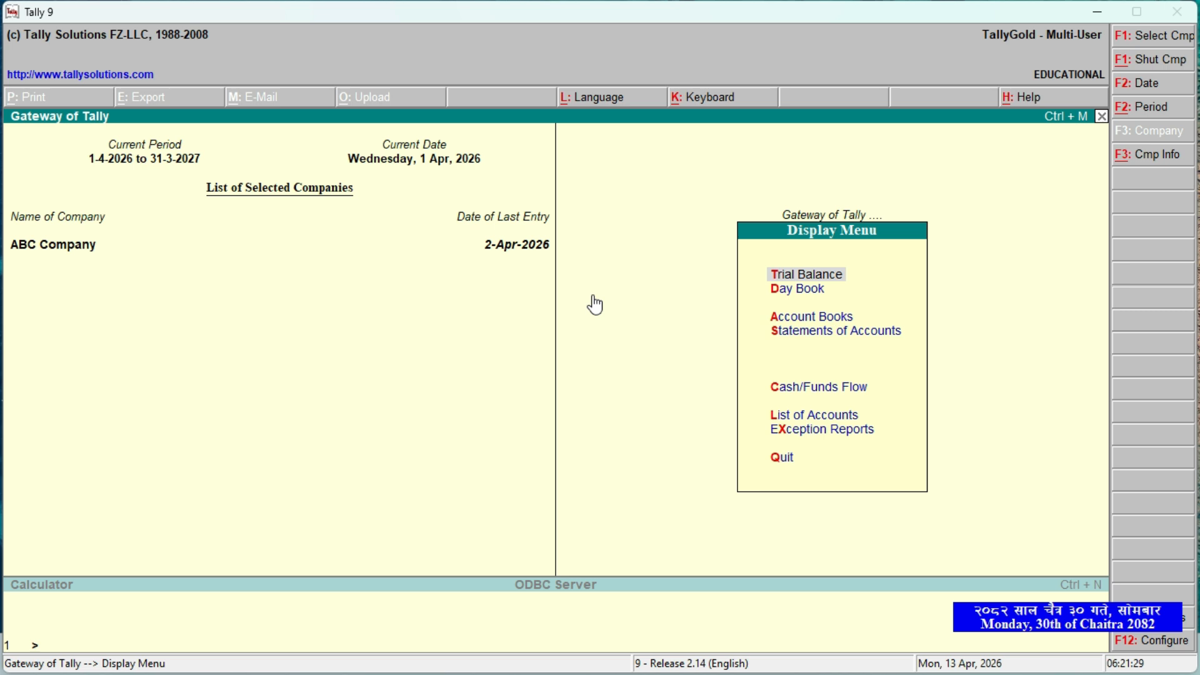
key(Down)
key(Down)
key(Down)
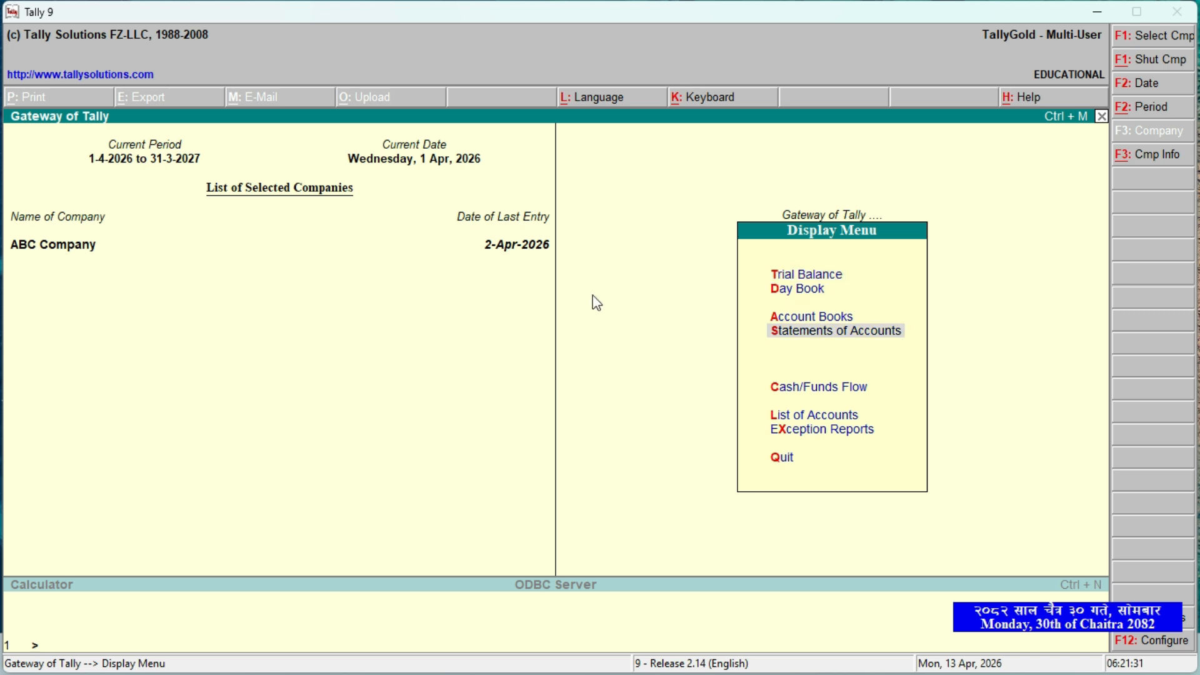
key(Return)
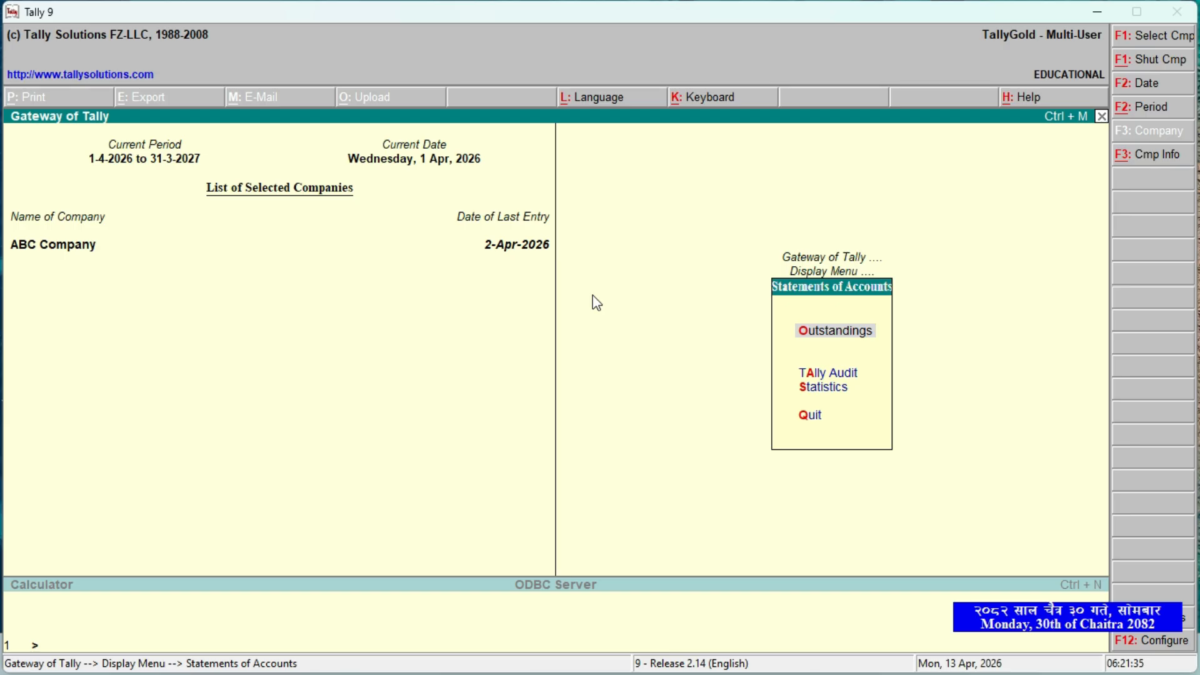
key(Return)
key(Return)
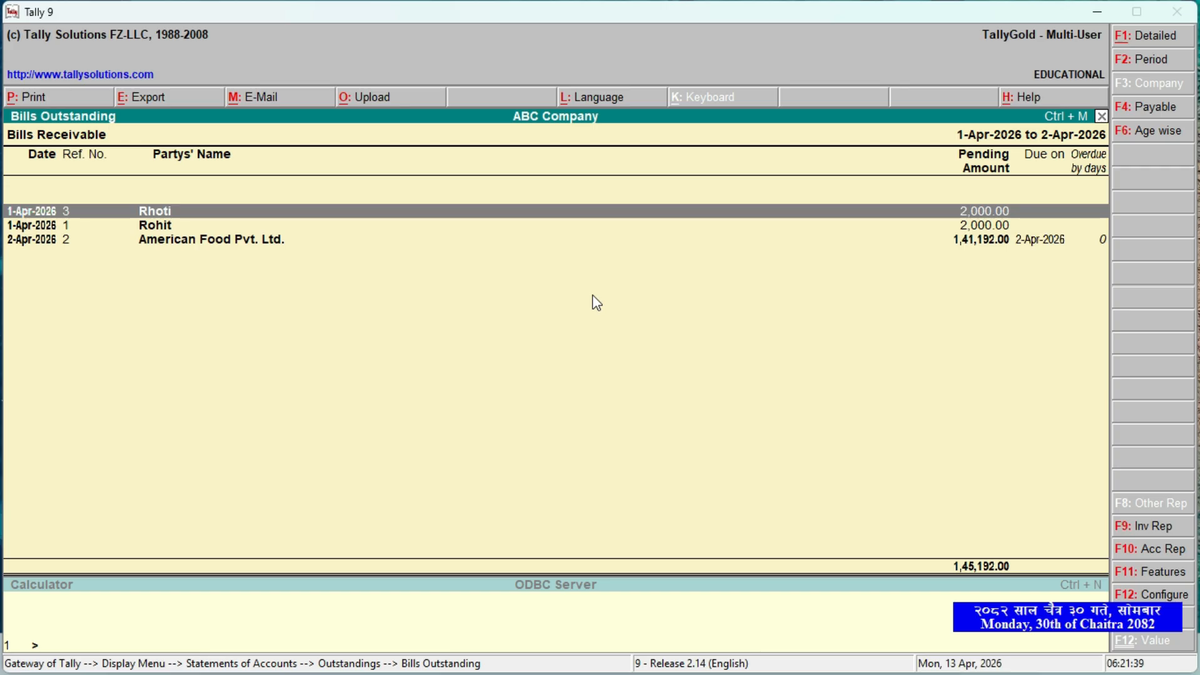
key(Down)
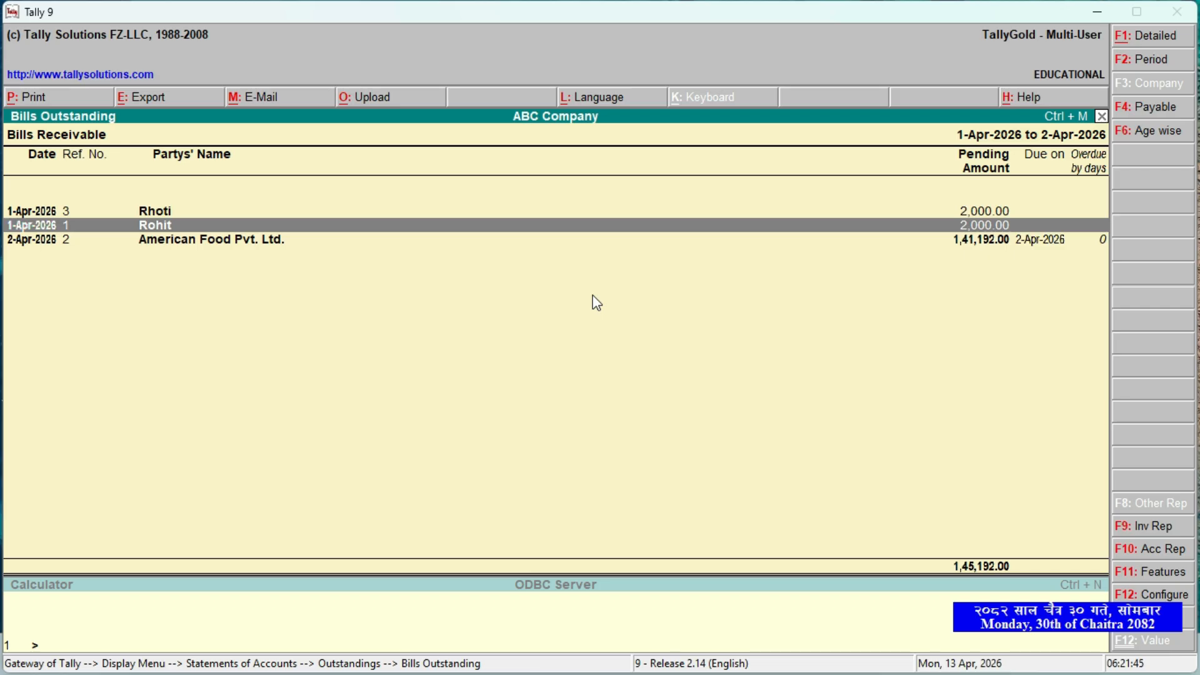
key(Up)
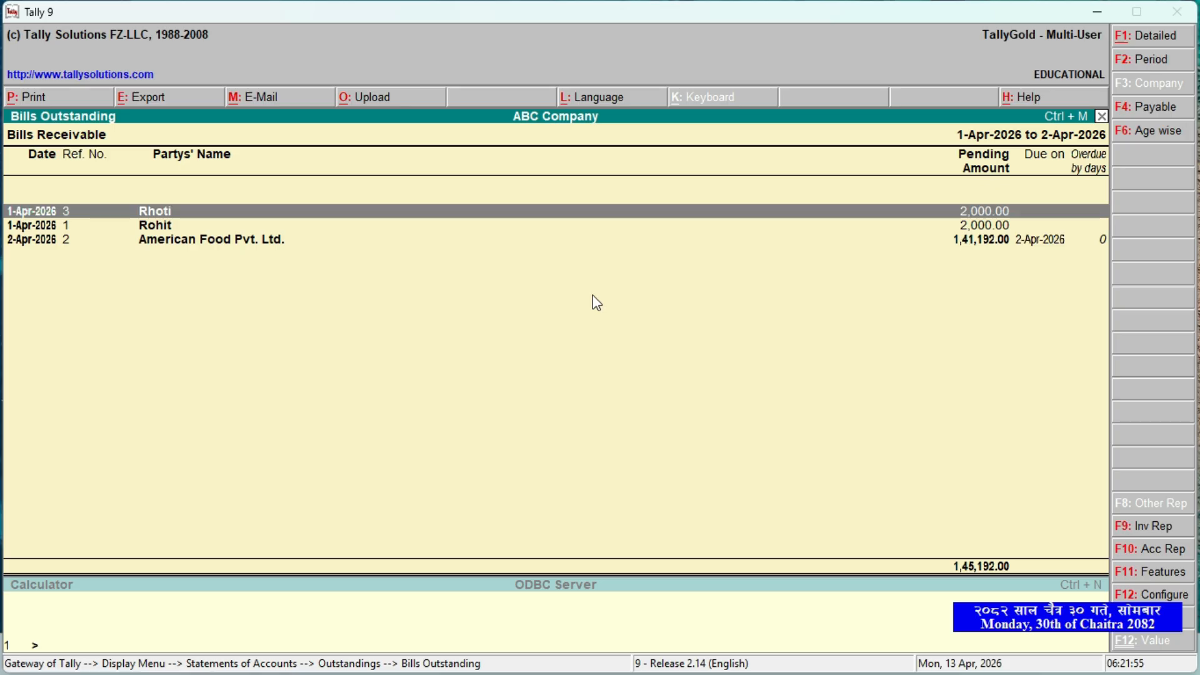
- Set the Bills Receivable period to 1-Apr-2026 to 1-May-2026 to check the overdue days, and return to the Gateway of Tally
key(F2)
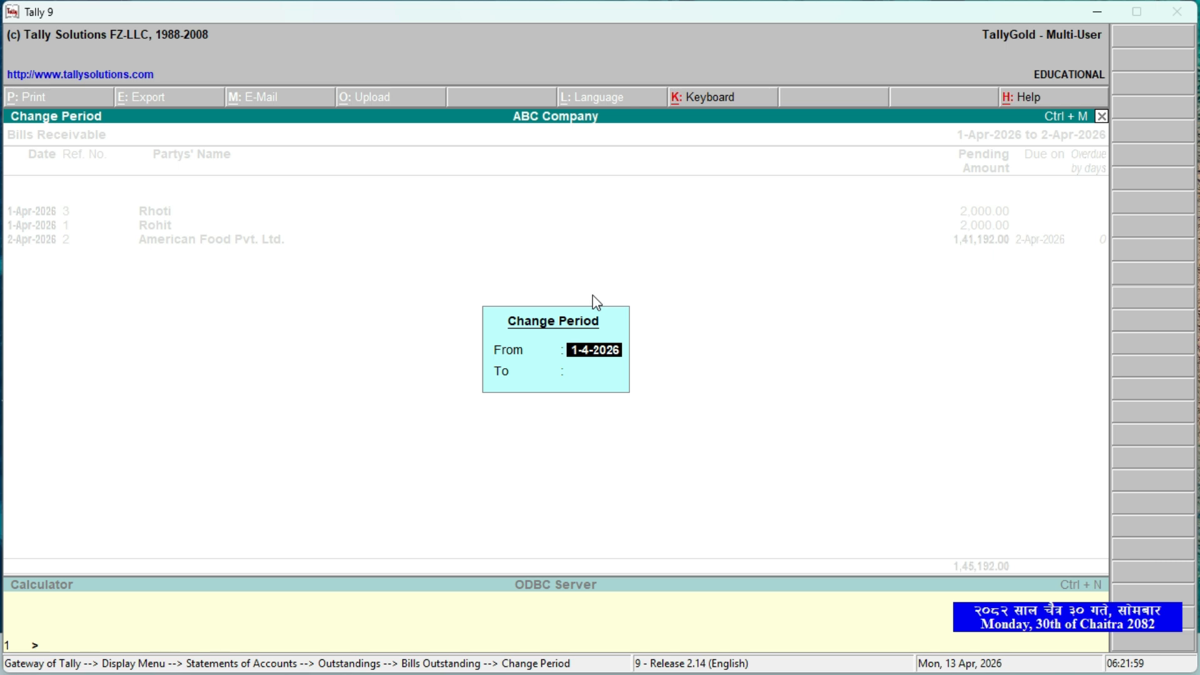
key(Return)
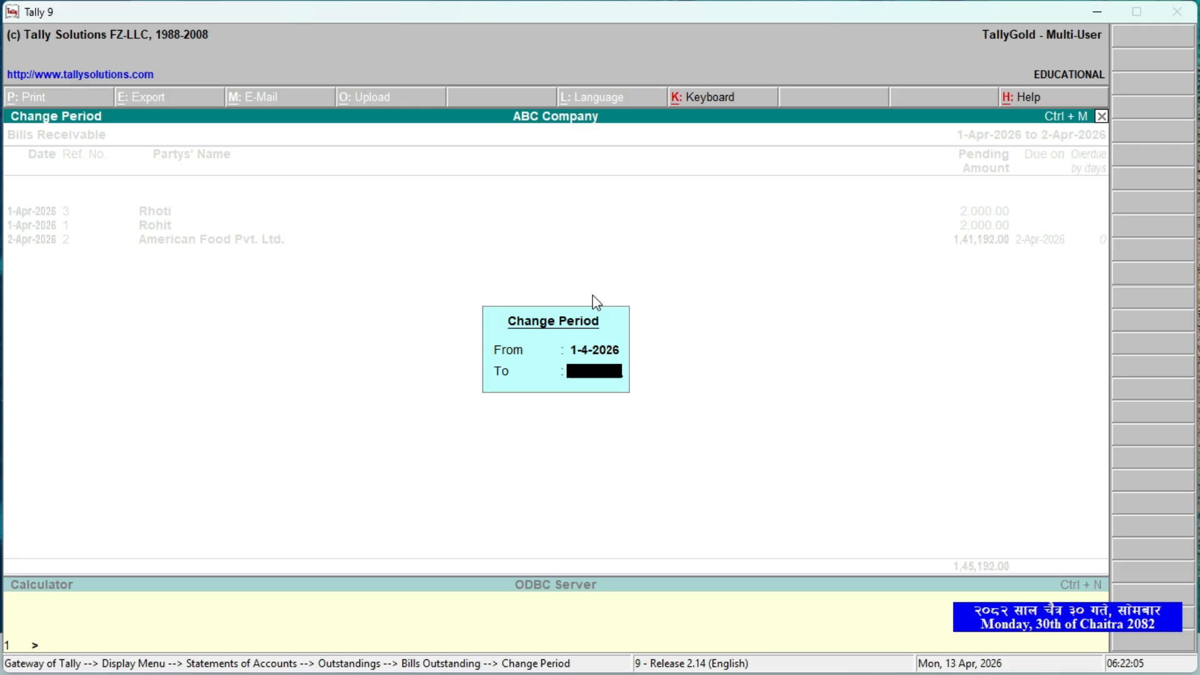
text(15)
key(BackSpace)
text(-5)
key(Return)
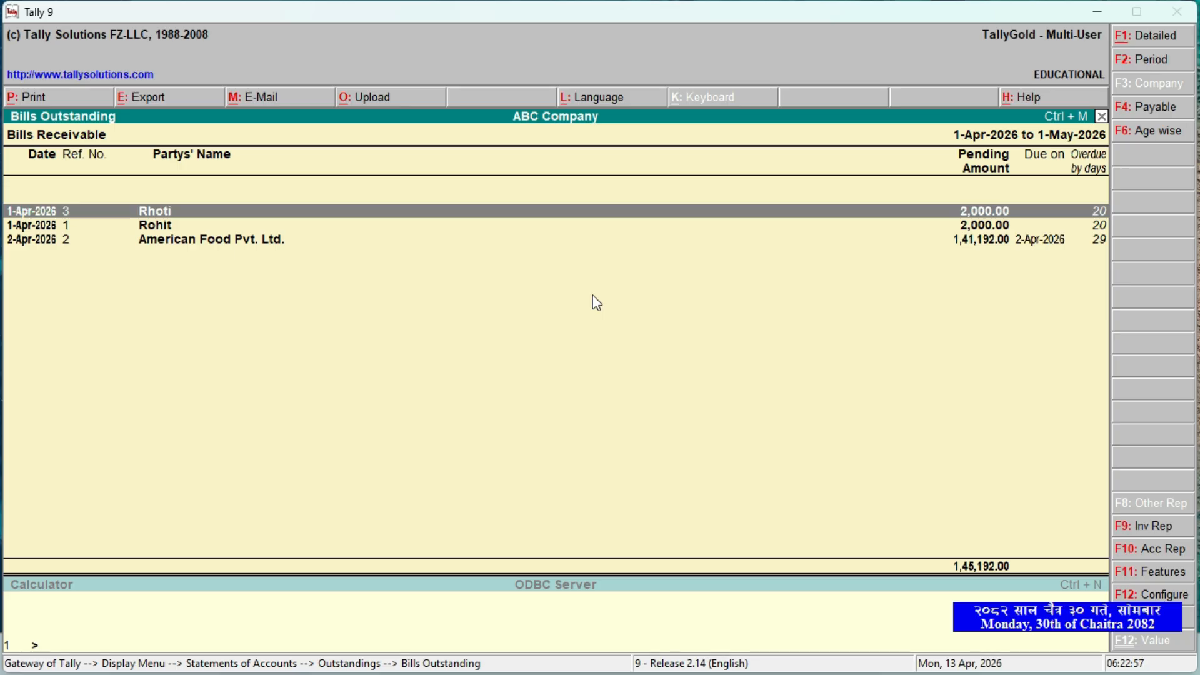
key(Escape)
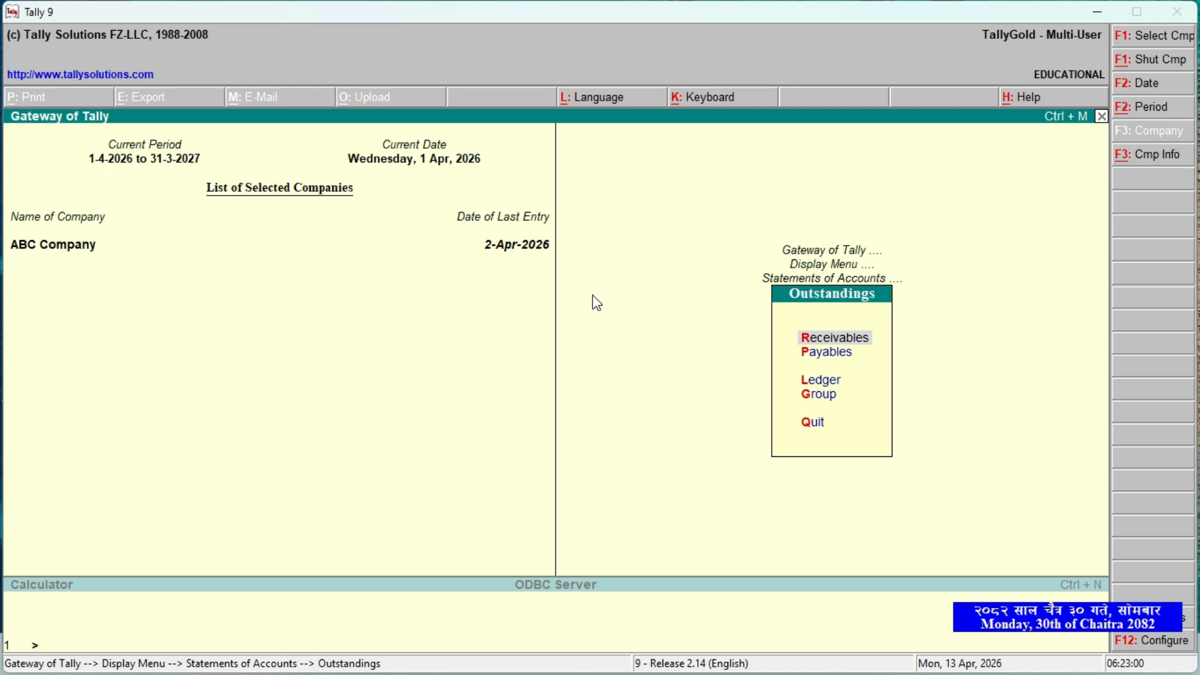
key(Escape)
key(Escape)
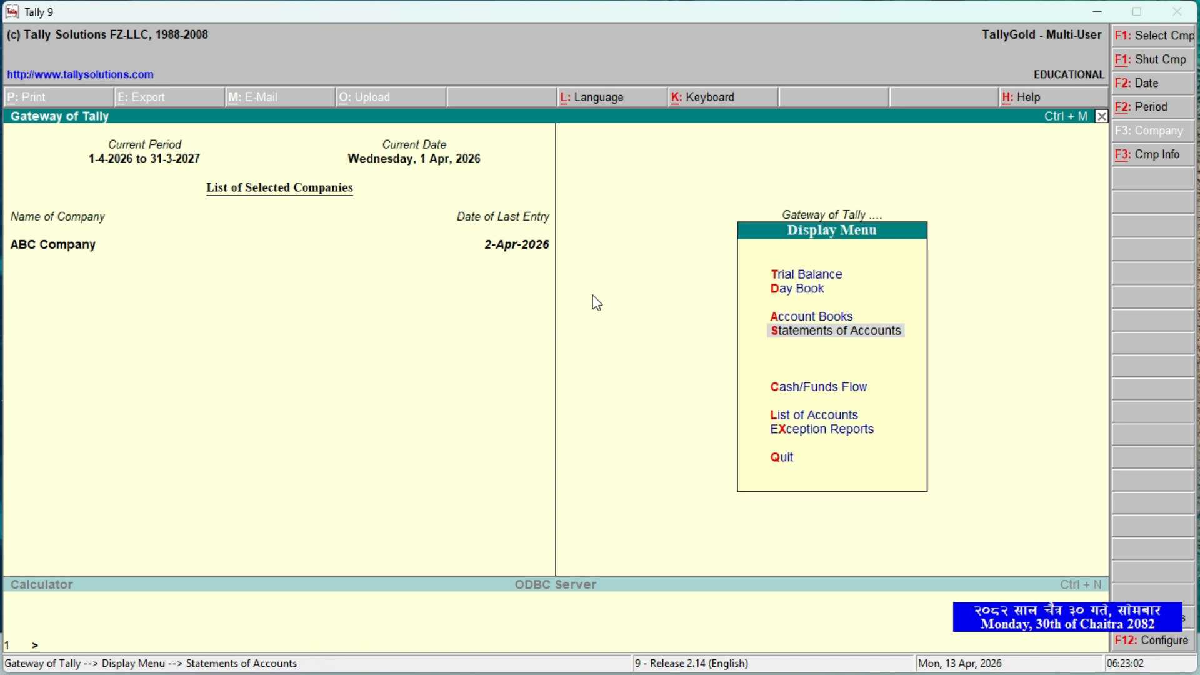
key(Escape)
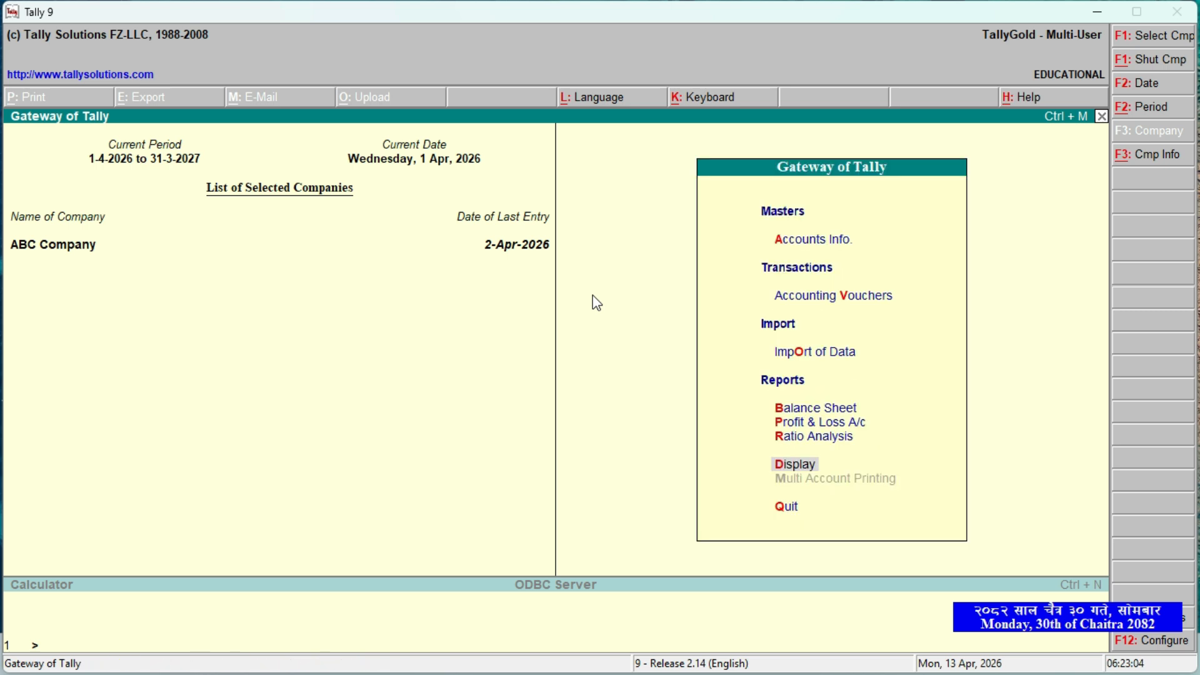